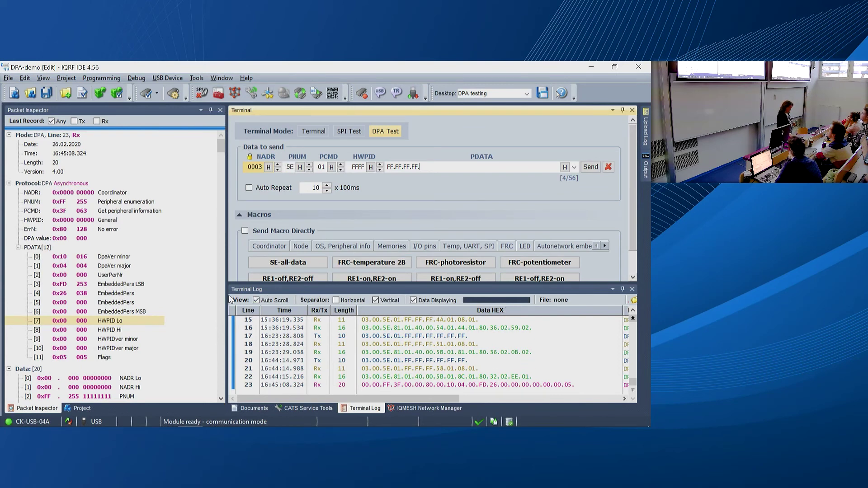
# Clear the terminal log and send the sensor read request (PNUM 5E, PCMD 01, PDATA FF.FF.FF.FF) to node 0003
pyautogui.moveTo(227, 300); pyautogui.dragTo(181, 309)
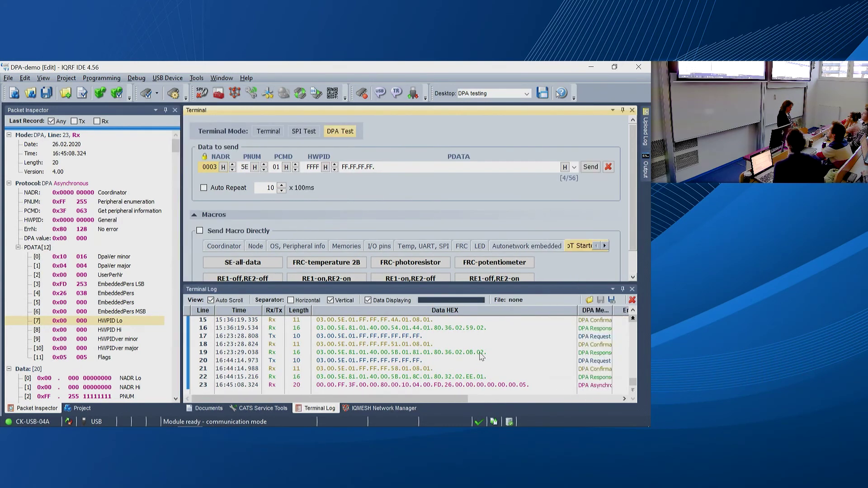
pyautogui.click(632, 300)
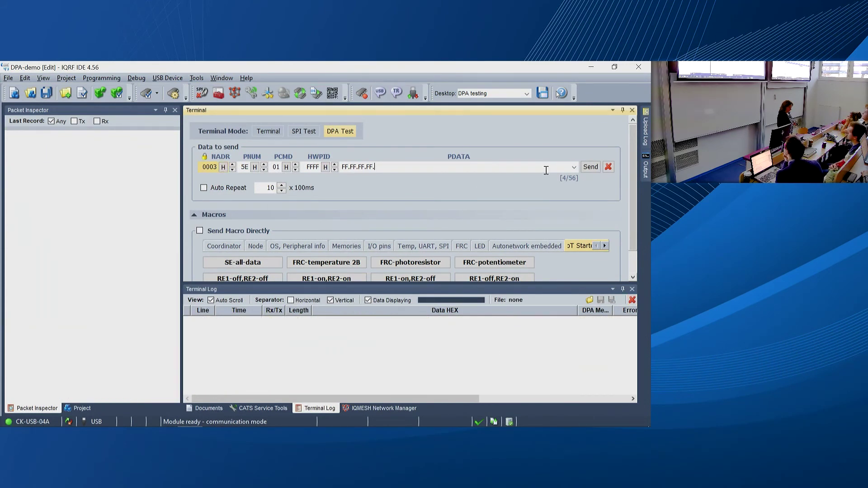
pyautogui.click(591, 168)
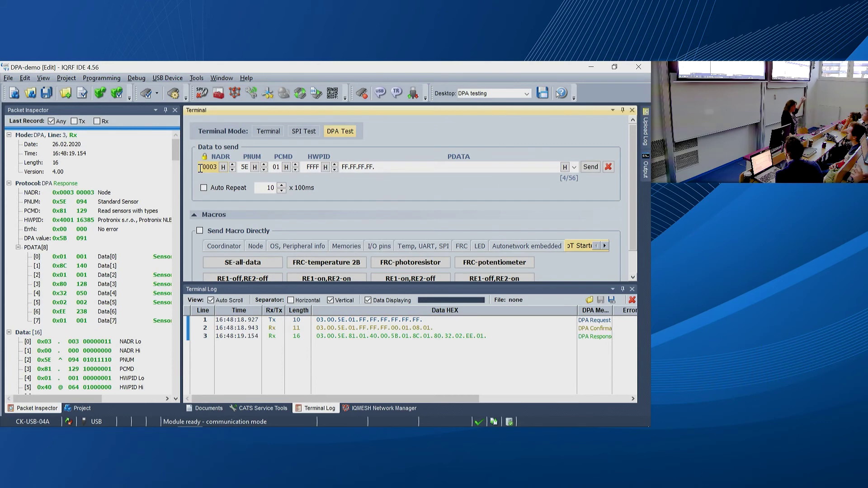
# Inspect node 0003's confirmation and response packets, widening the packet details to read the temperature, humidity and carbon dioxide values
pyautogui.click(379, 328)
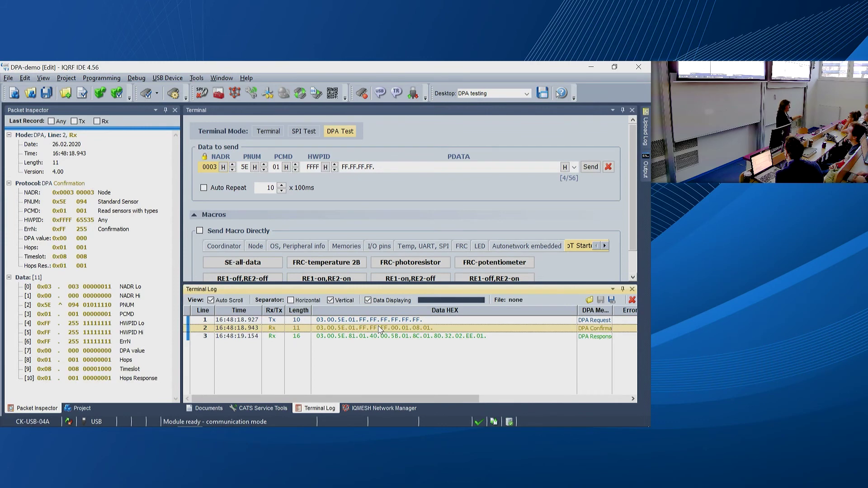
pyautogui.click(384, 338)
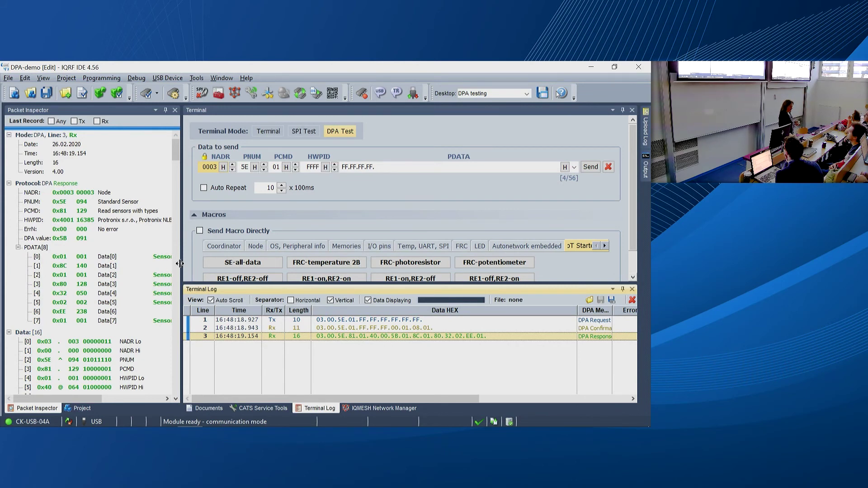
pyautogui.moveTo(180, 267); pyautogui.dragTo(242, 247)
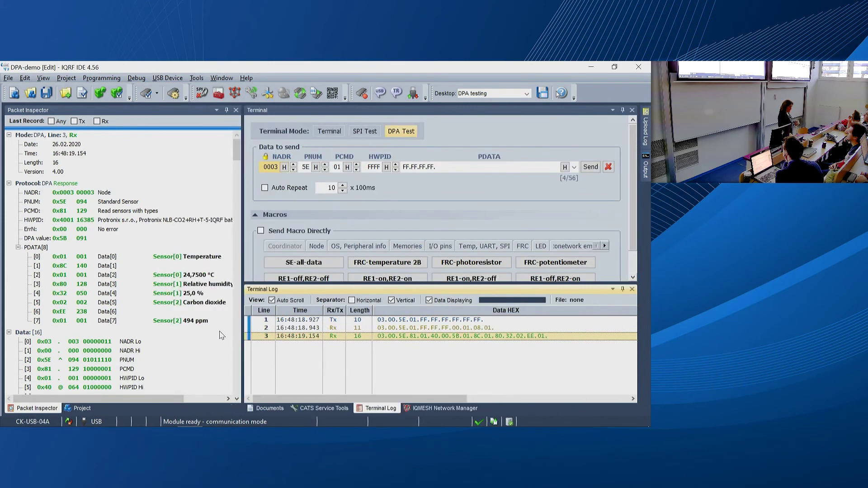
pyautogui.click(195, 276)
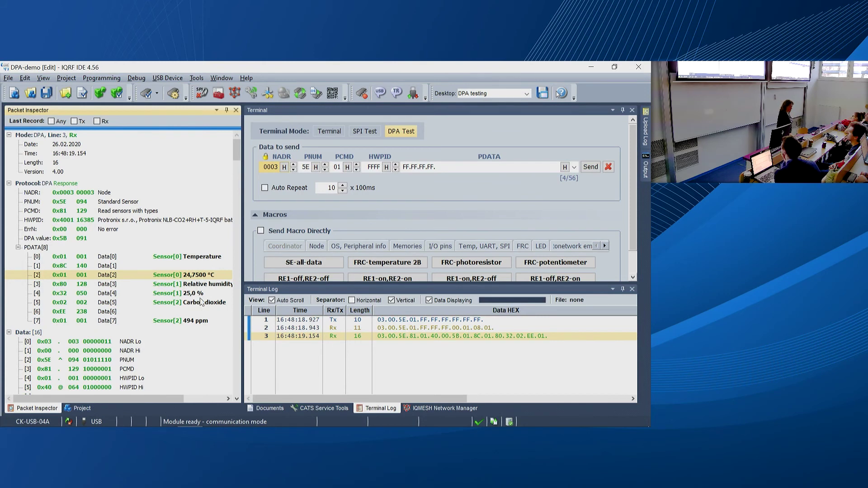
pyautogui.click(202, 295)
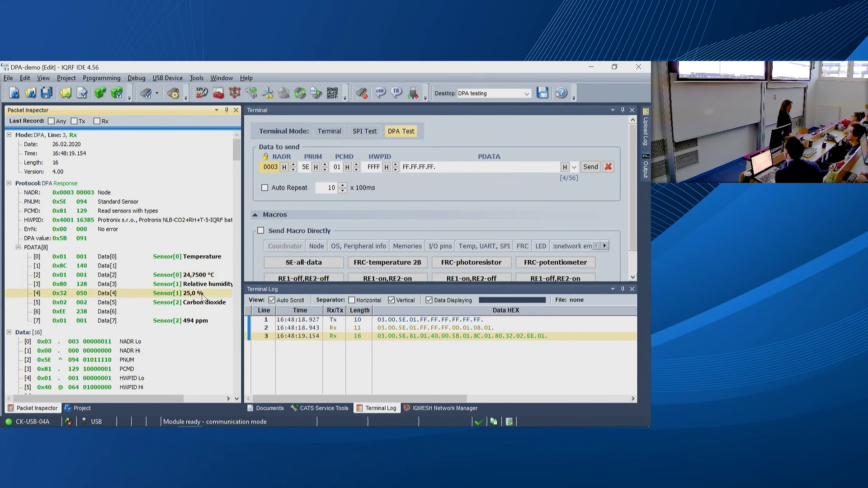
pyautogui.click(192, 321)
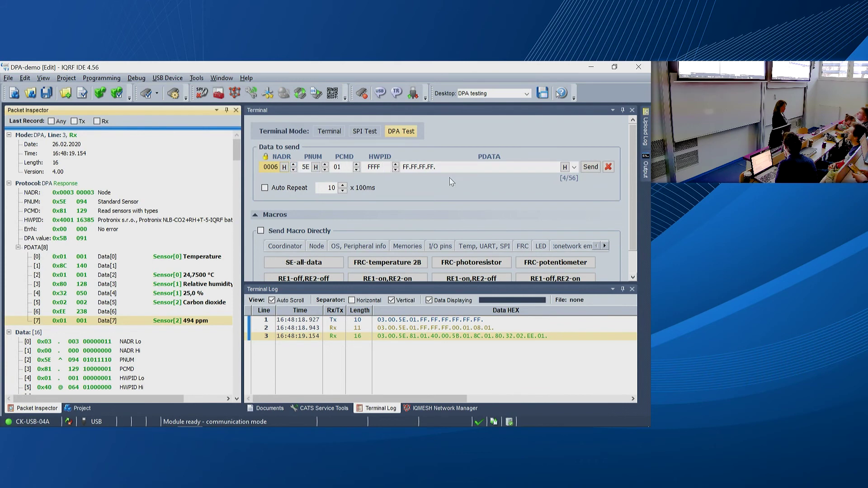
# Send the same sensor read request to node 0006, repeating it once
pyautogui.click(591, 167)
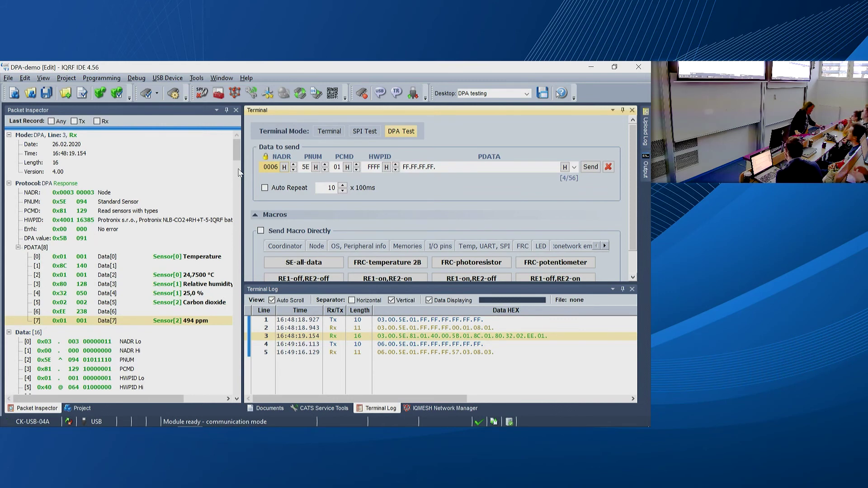
pyautogui.click(646, 168)
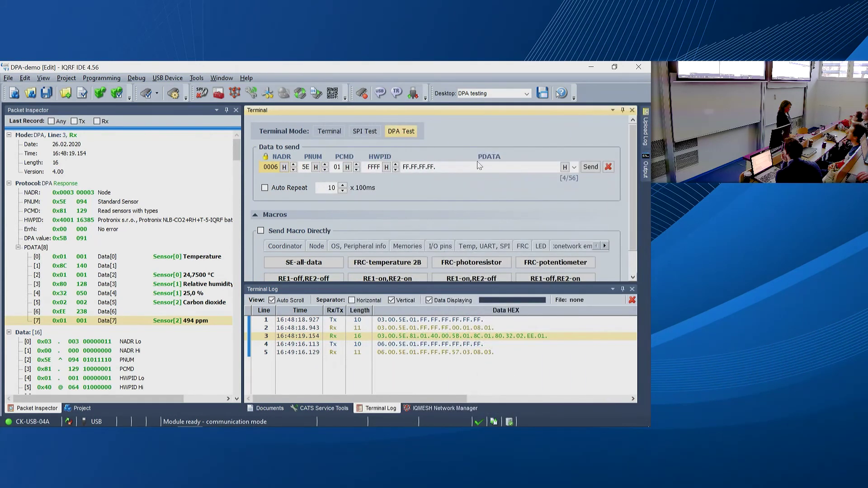
pyautogui.click(590, 169)
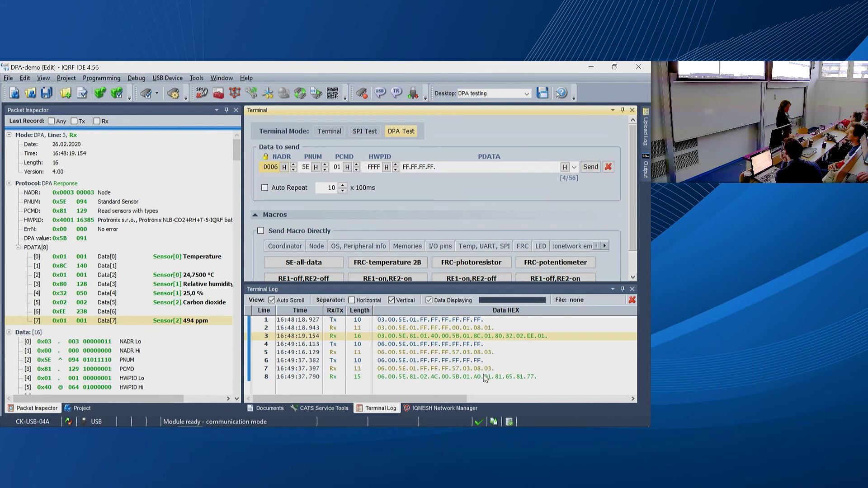
# Inspect node 0006's DPA response, examining its temperature and two binary data sensor values
pyautogui.click(483, 378)
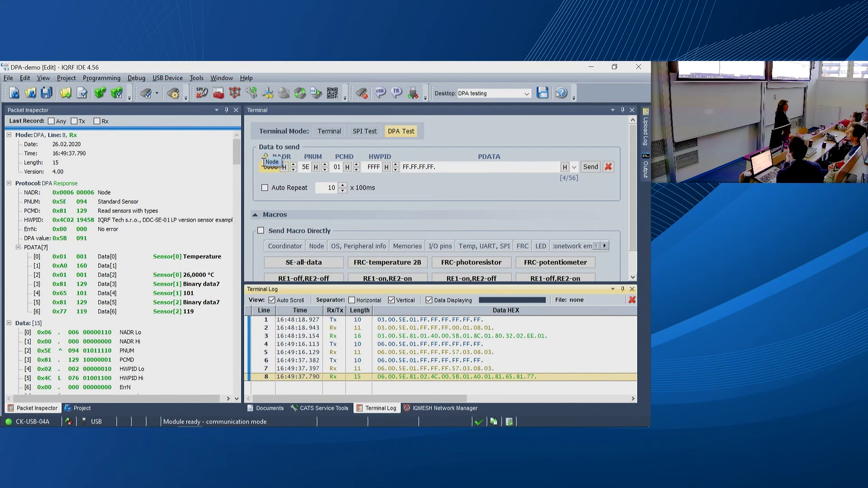
pyautogui.click(185, 279)
pyautogui.click(185, 279)
pyautogui.click(188, 293)
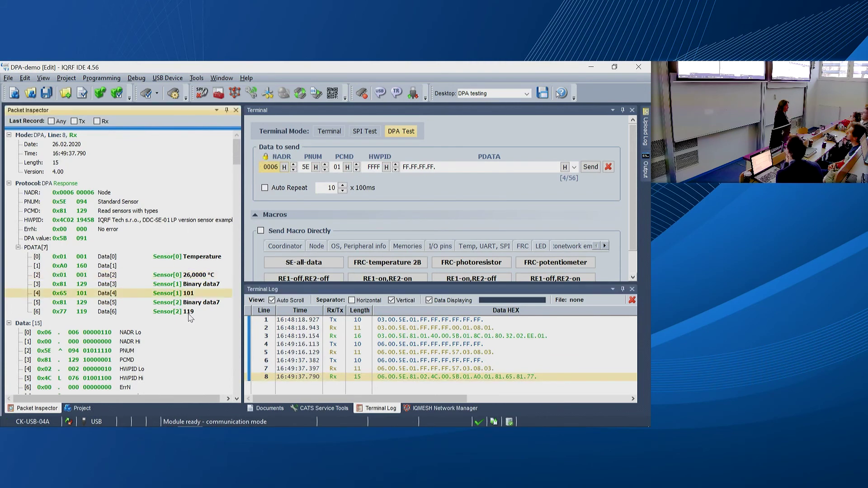
pyautogui.click(191, 313)
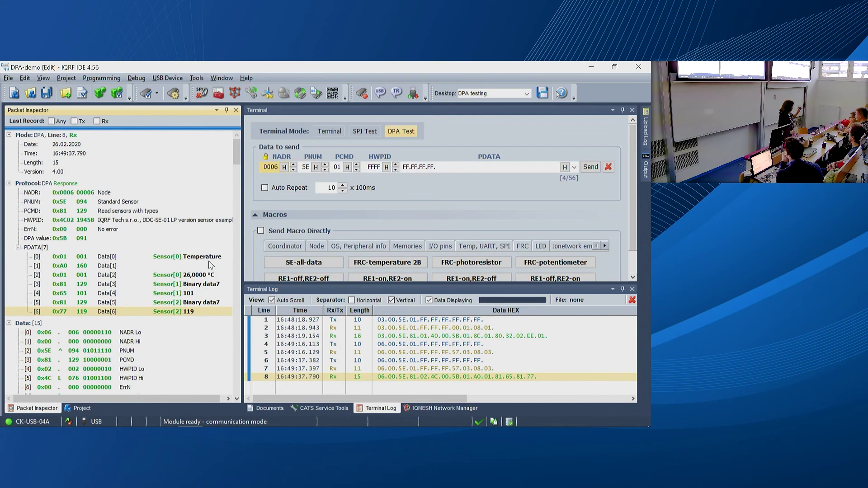
# Set the node address to 0005 and load the RE1-on,RE2-on macro into the request
pyautogui.click(294, 169)
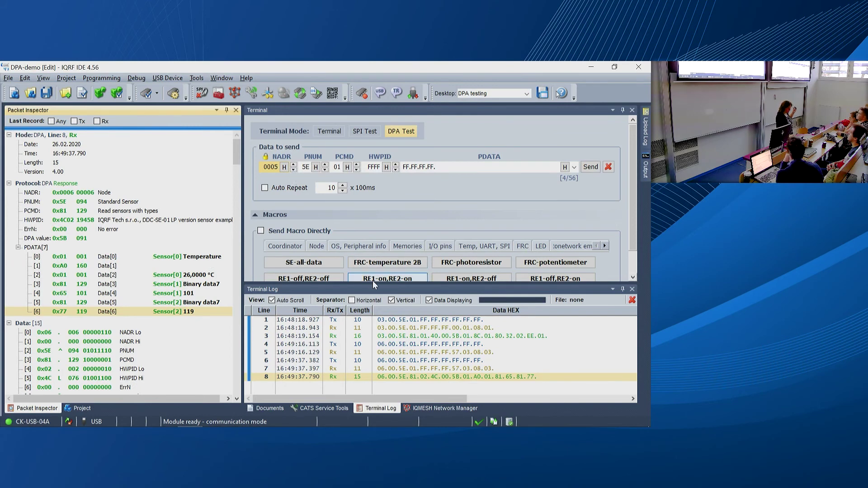
pyautogui.moveTo(373, 284); pyautogui.dragTo(384, 322)
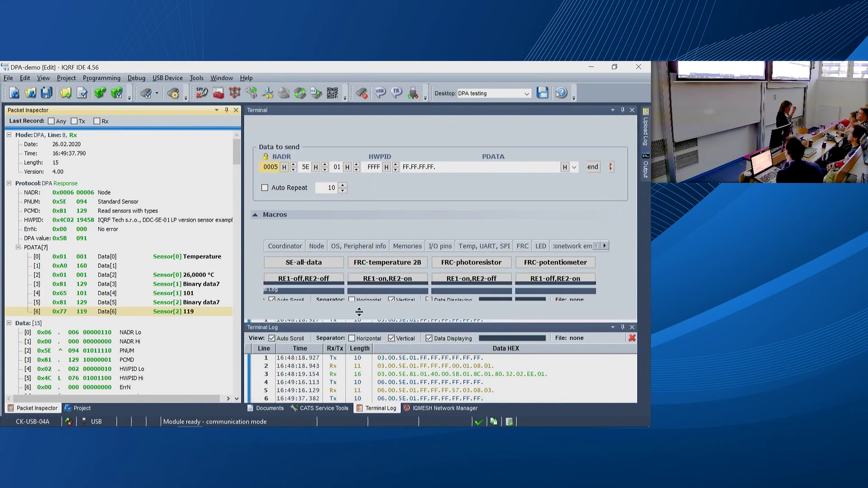
pyautogui.click(388, 279)
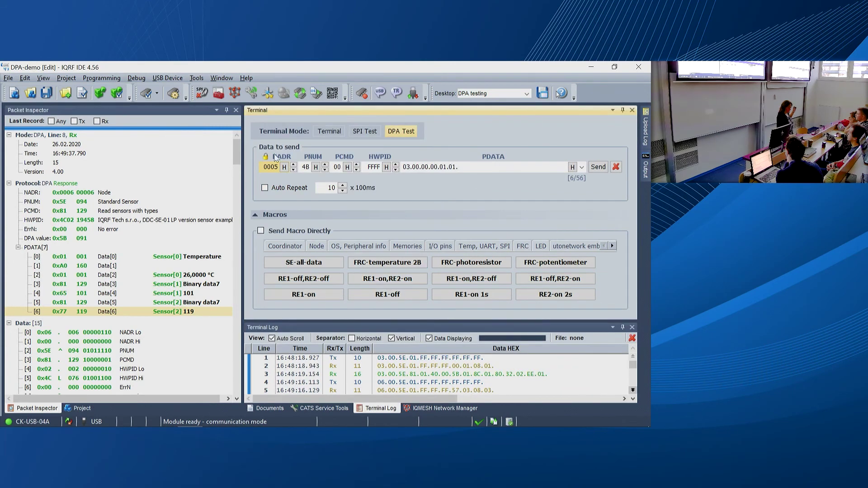
# Choose the Binary Output peripheral with the Set output command and highlight the last two data bytes, 01.01
pyautogui.rightClick(306, 168)
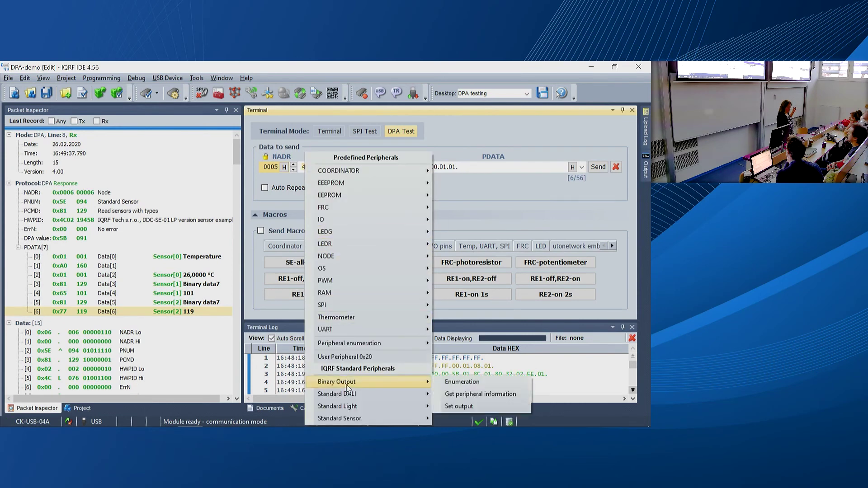
pyautogui.moveTo(348, 388)
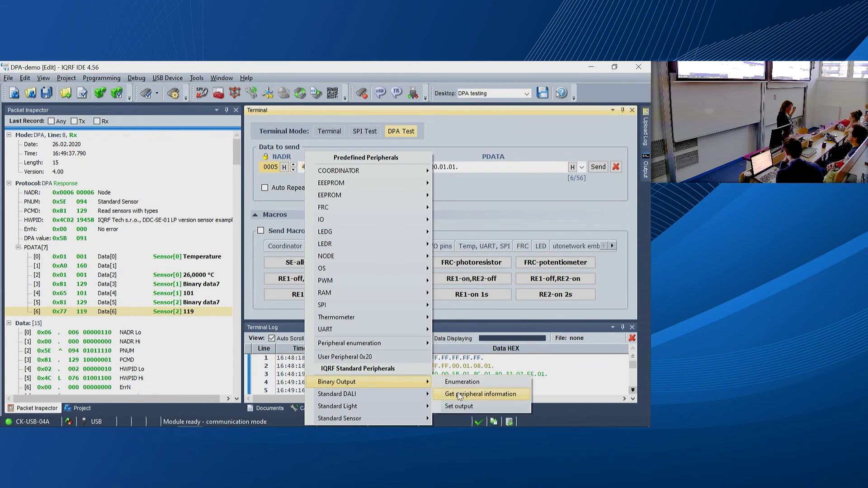
pyautogui.click(454, 407)
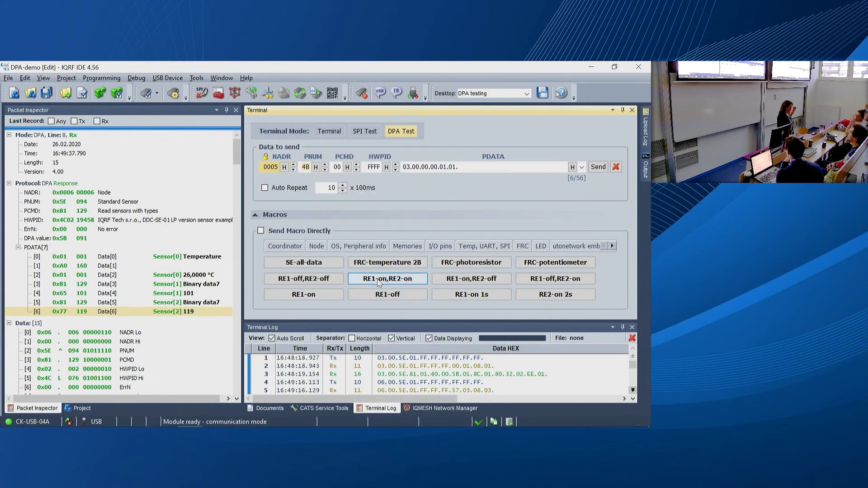
pyautogui.rightClick(338, 168)
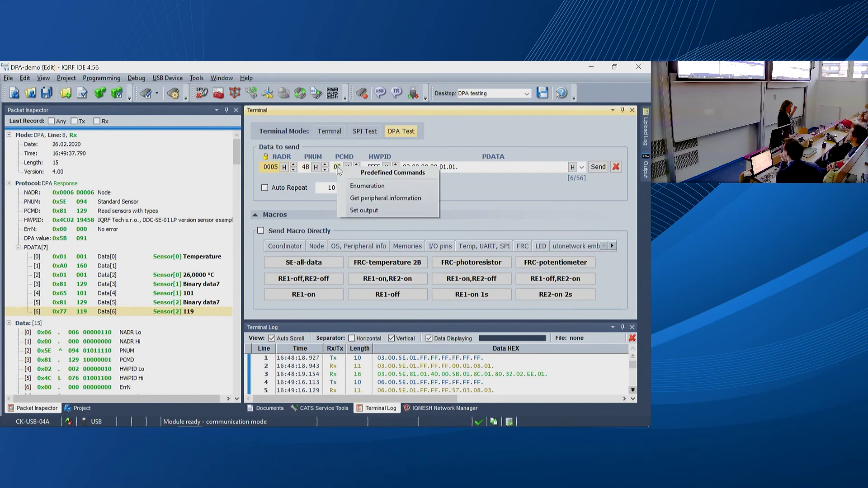
pyautogui.click(362, 212)
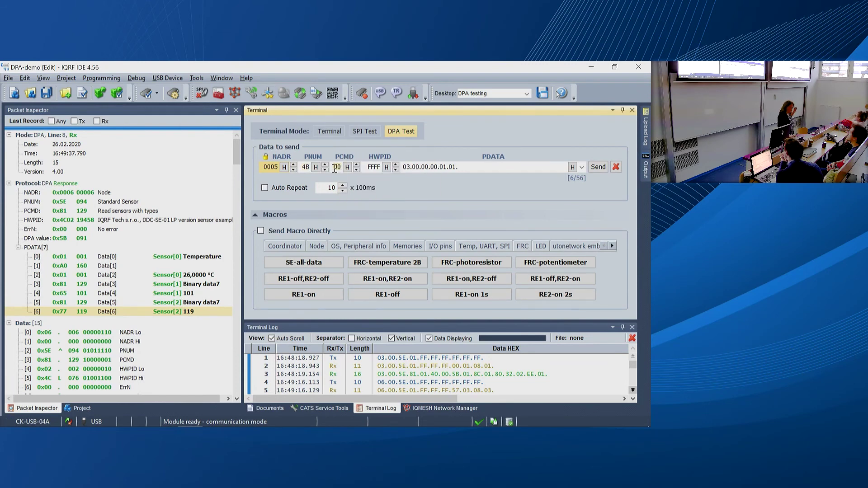
pyautogui.moveTo(461, 168); pyautogui.dragTo(439, 169)
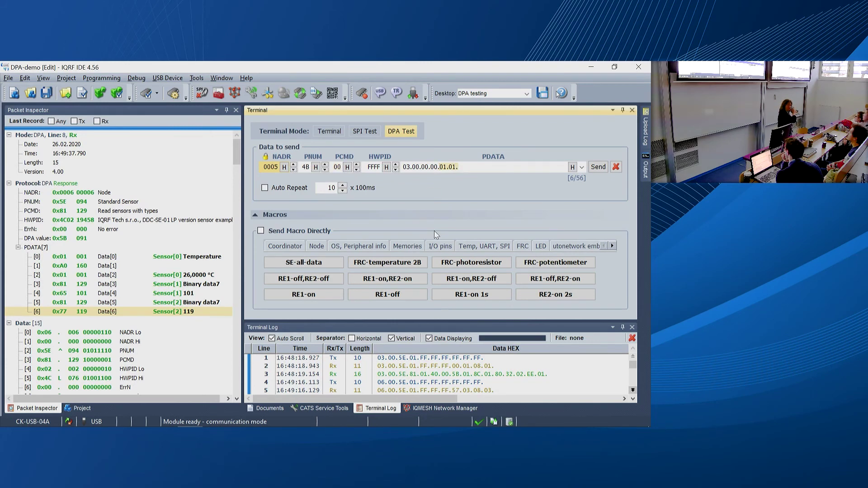
pyautogui.press('Left')
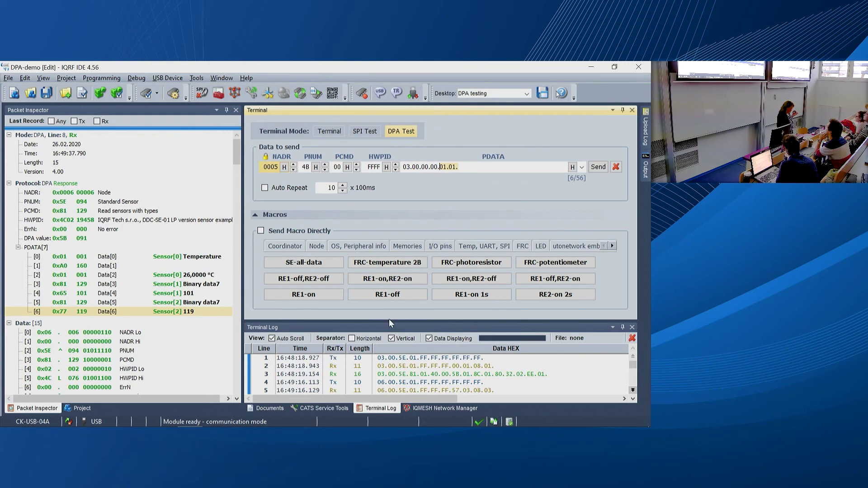
# Enlarge the terminal log area, clear the log and send the request switching both relays on to node 0005
pyautogui.moveTo(387, 320); pyautogui.dragTo(386, 298)
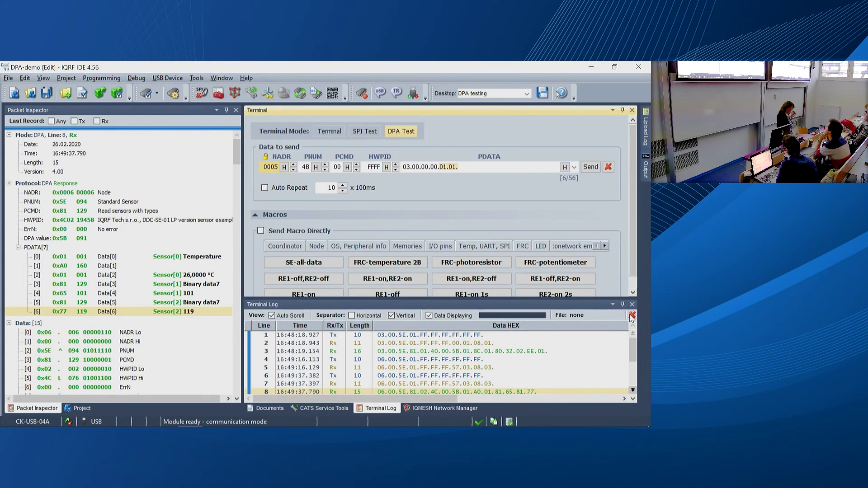
pyautogui.moveTo(219, 275); pyautogui.dragTo(218, 275)
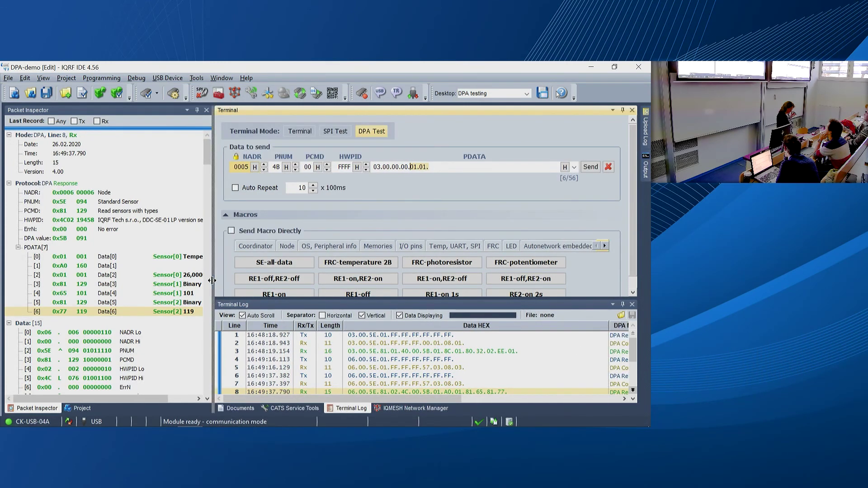
pyautogui.moveTo(213, 286); pyautogui.dragTo(160, 286)
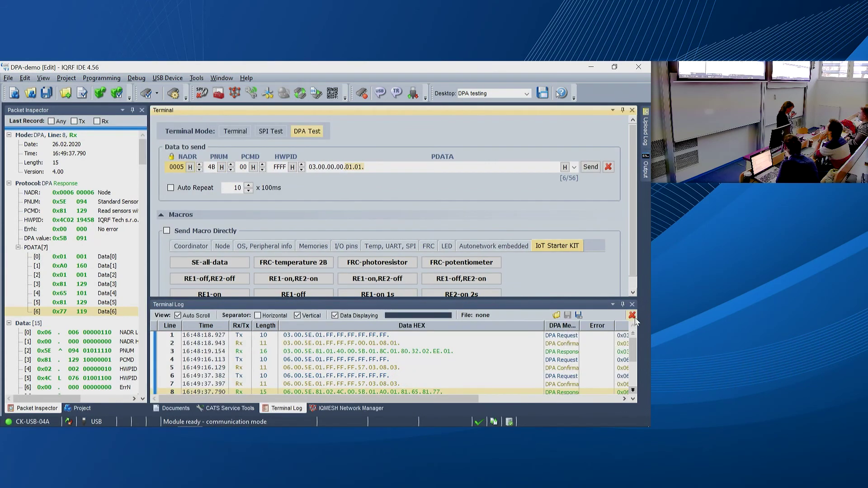
pyautogui.click(632, 315)
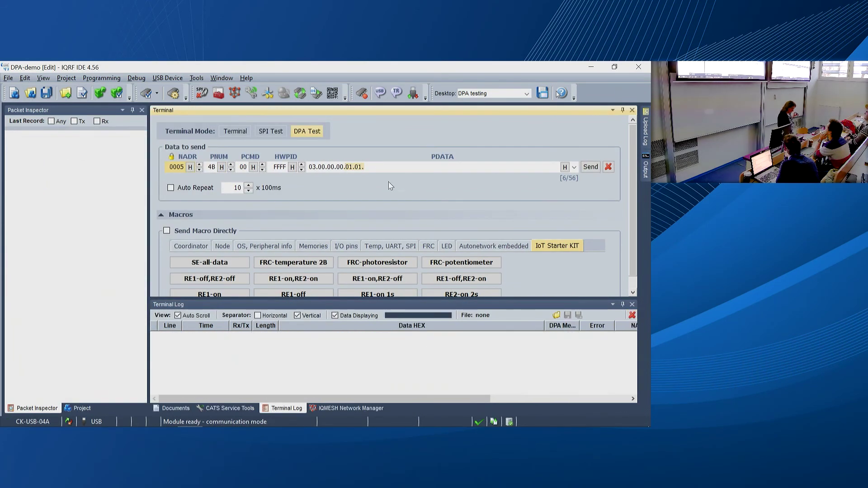
pyautogui.click(590, 167)
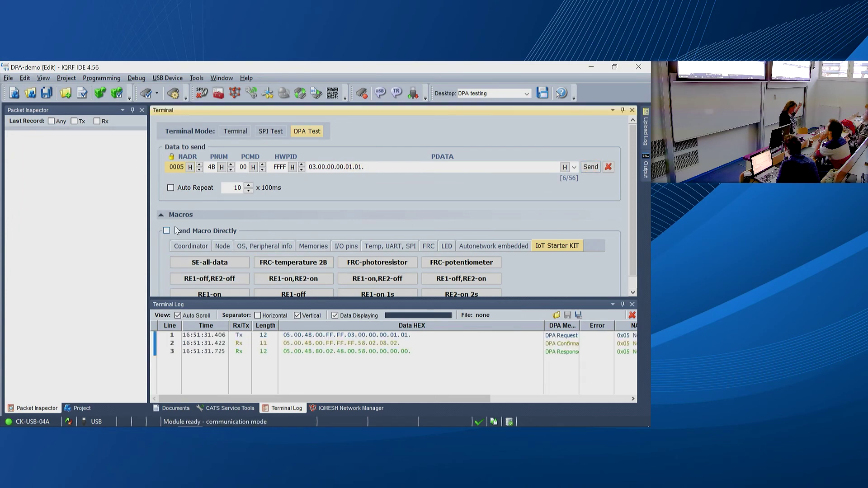
# With direct macro sending enabled, send RE1-off,RE2-off, RE1-on,RE2-on, RE1-on,RE2-off and RE1-off,RE2-on to node 0005
pyautogui.click(209, 278)
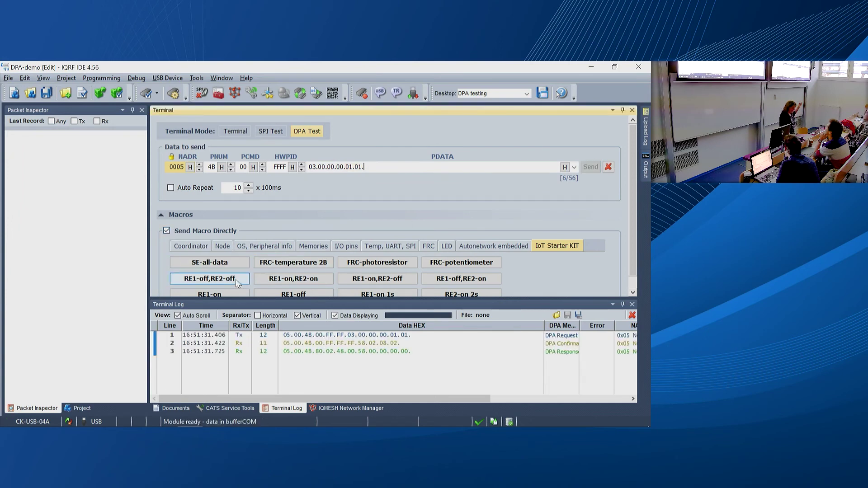
pyautogui.click(294, 279)
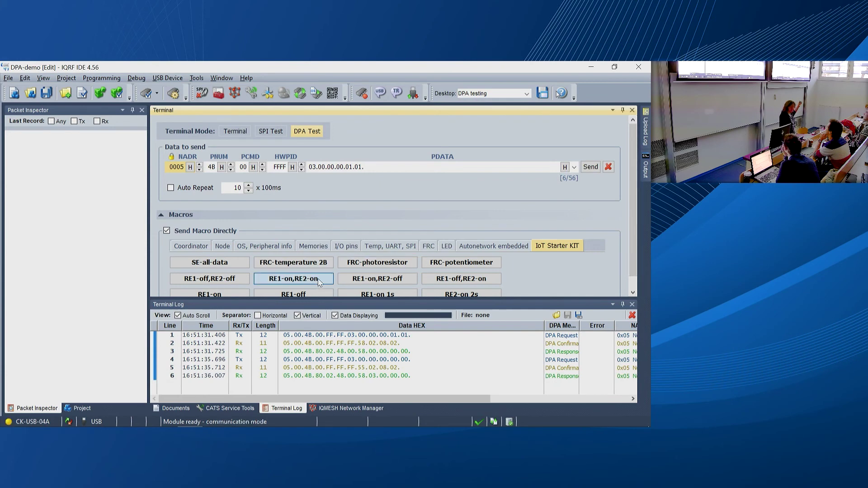
pyautogui.click(375, 282)
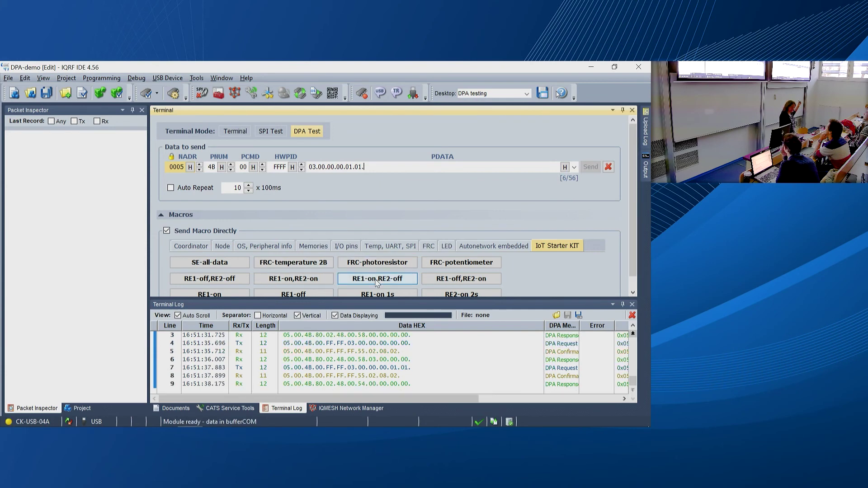
pyautogui.click(455, 281)
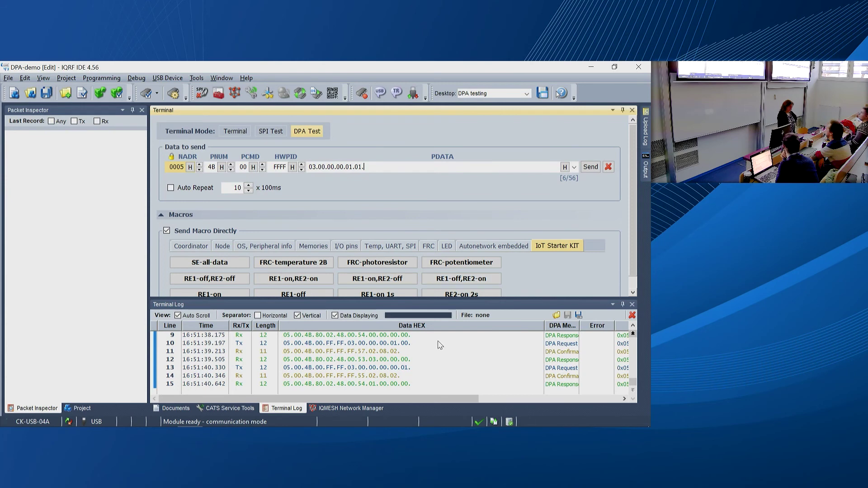
# Show the project's file tree in a widened pane and select the DPA-Coordinator-SPI-7xD-V410-191009.iqrf plug-in
pyautogui.click(86, 407)
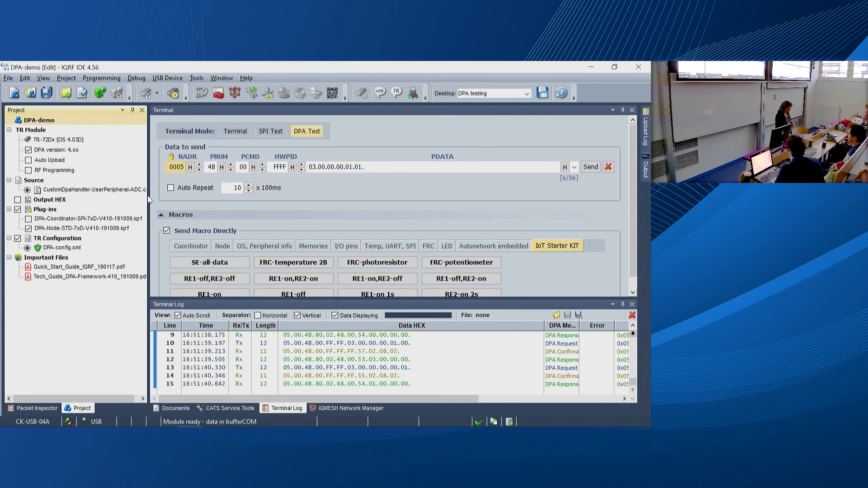
pyautogui.moveTo(148, 186); pyautogui.dragTo(209, 185)
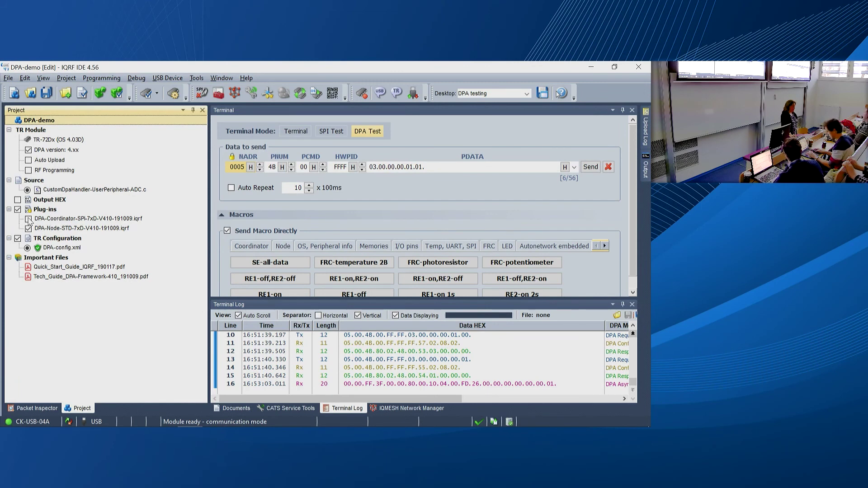
pyautogui.rightClick(31, 223)
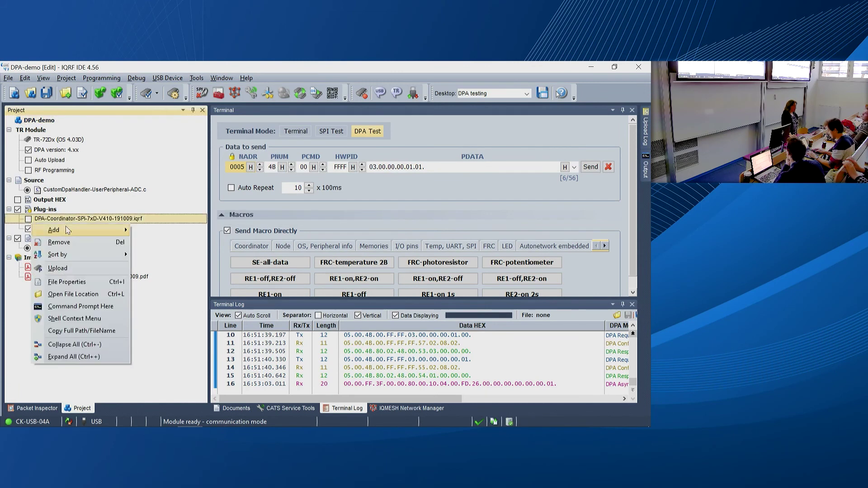
pyautogui.moveTo(68, 231)
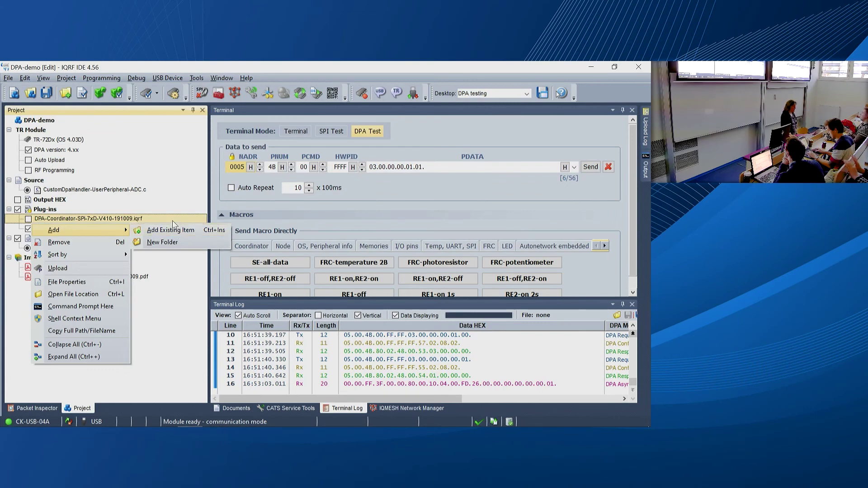
pyautogui.click(104, 200)
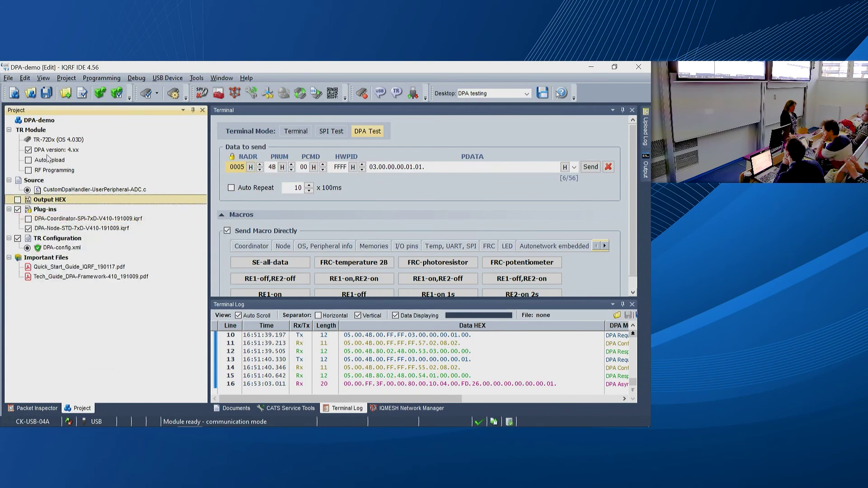
pyautogui.click(28, 219)
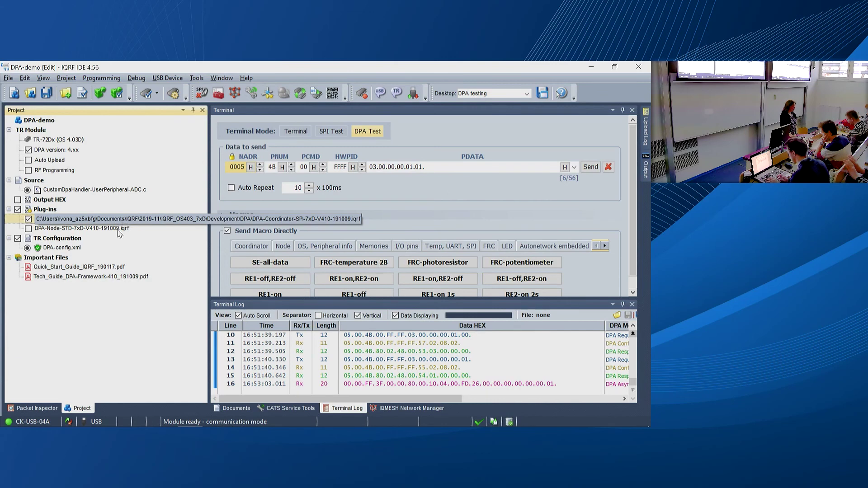
# Open the DPA-config.xml configuration and set the network type to STD+LP in its DPA settings
pyautogui.click(59, 252)
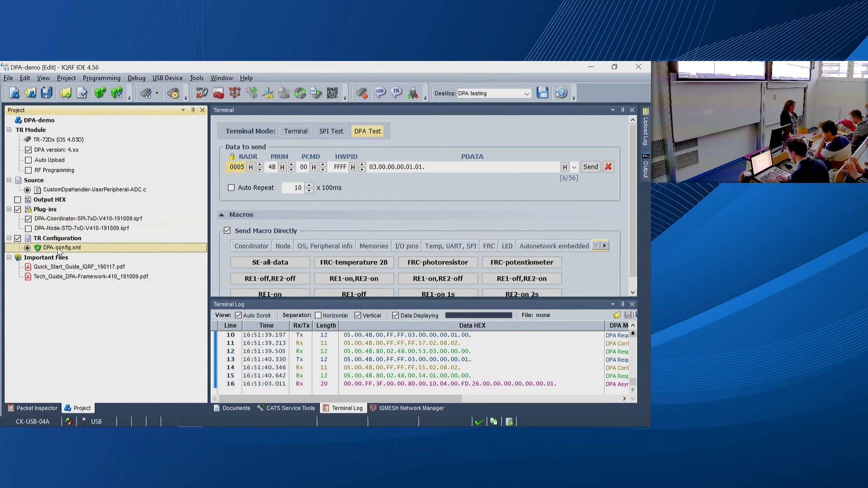
pyautogui.doubleClick(59, 248)
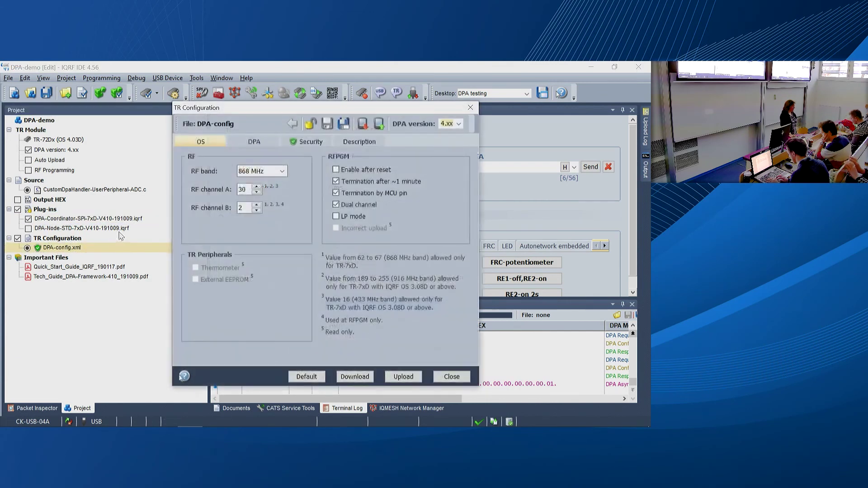
pyautogui.click(239, 189)
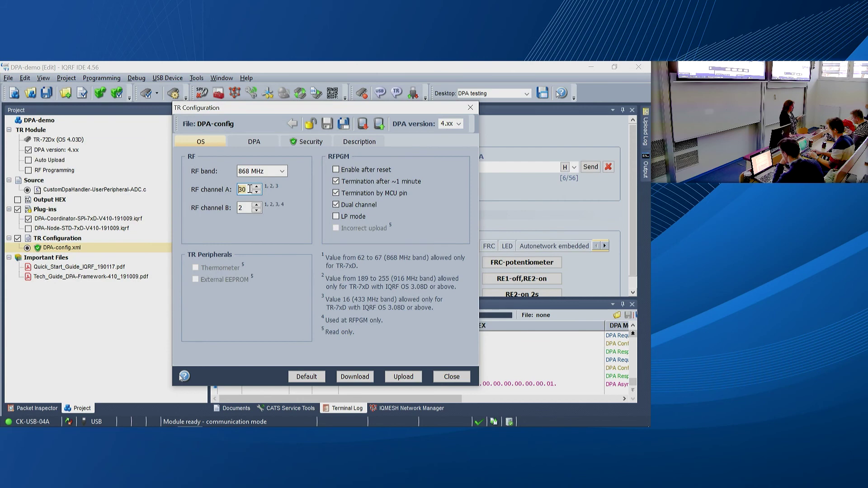
pyautogui.click(254, 141)
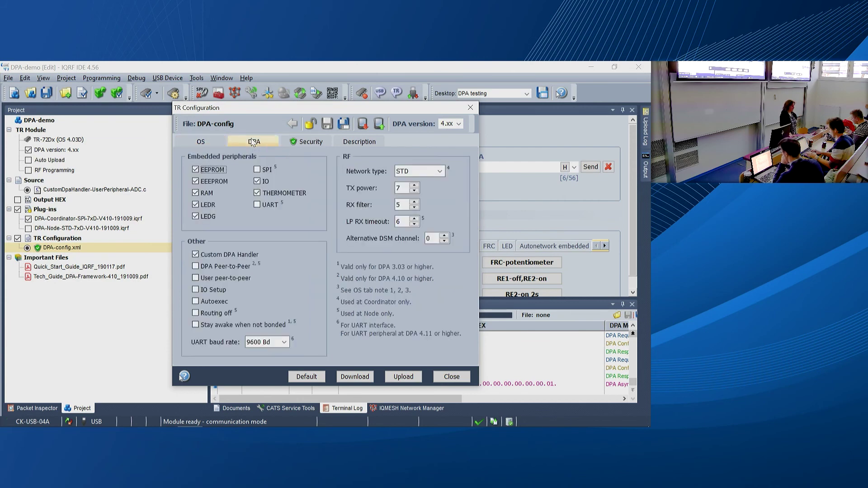
pyautogui.click(440, 173)
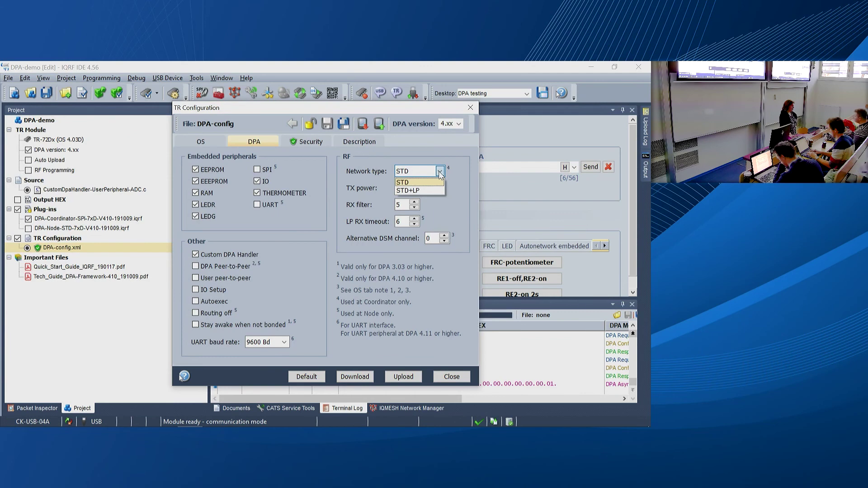
pyautogui.click(425, 190)
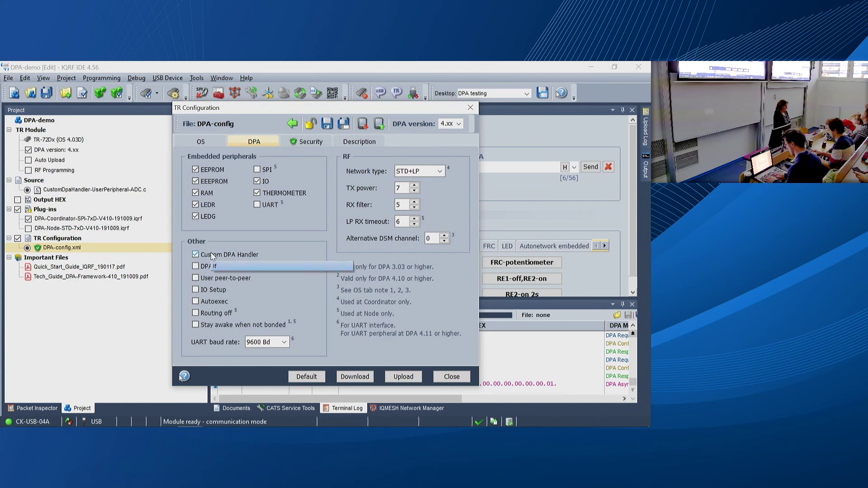
# Review the access password settings in the TR configuration and close it without saving the changes
pyautogui.click(312, 143)
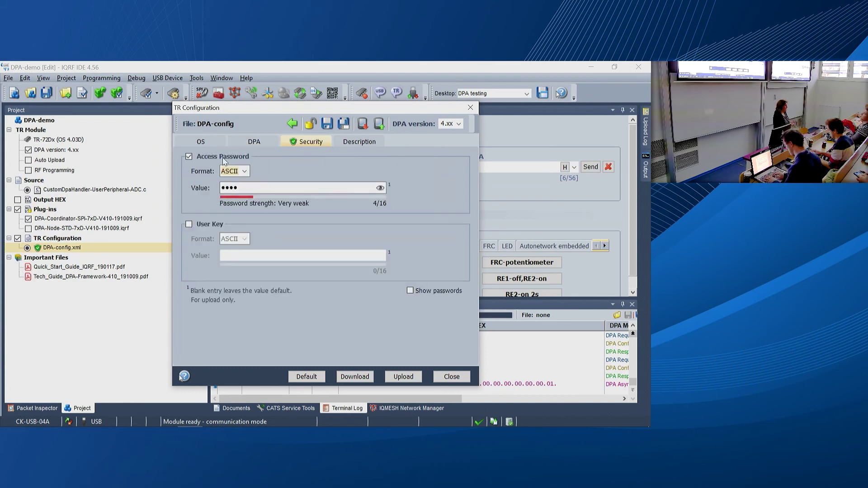
pyautogui.click(380, 189)
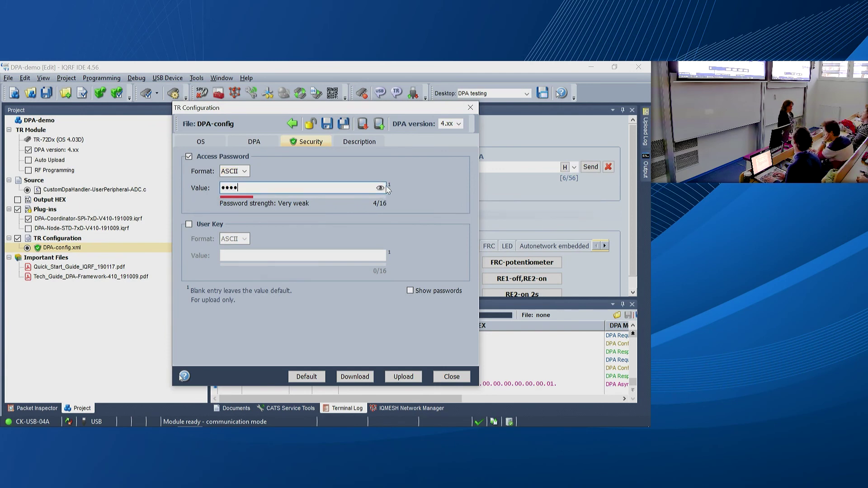
pyautogui.click(471, 107)
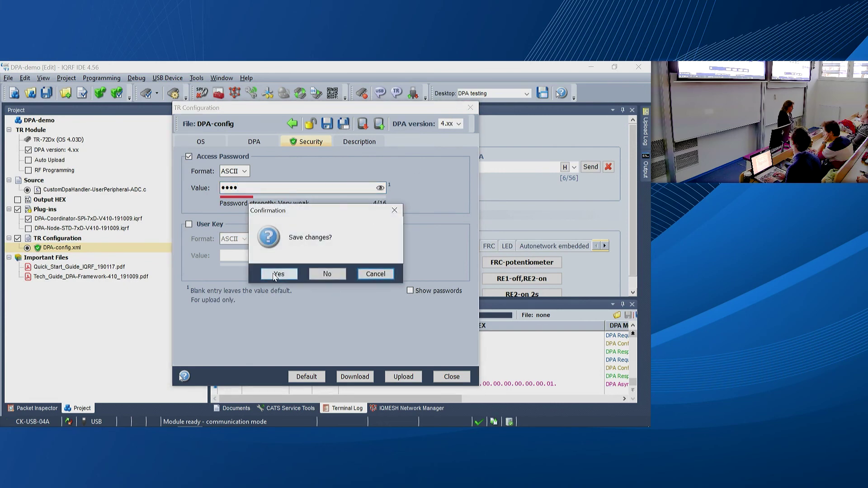
pyautogui.click(375, 275)
pyautogui.click(473, 107)
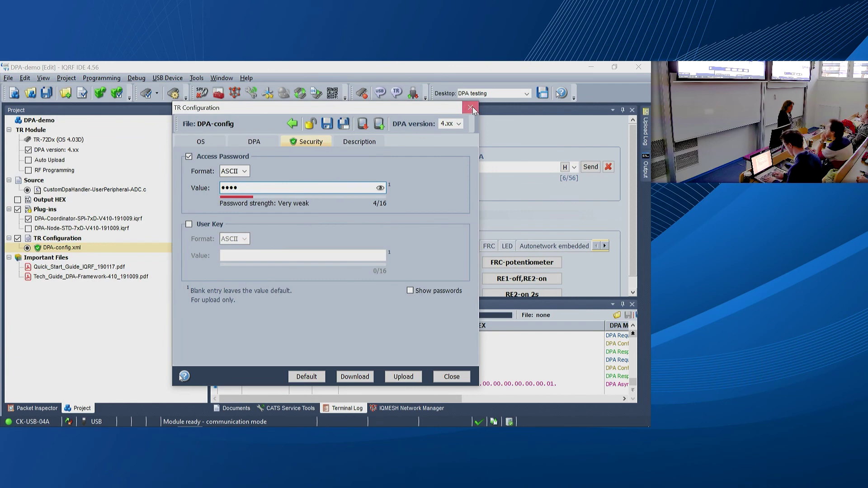
pyautogui.click(327, 273)
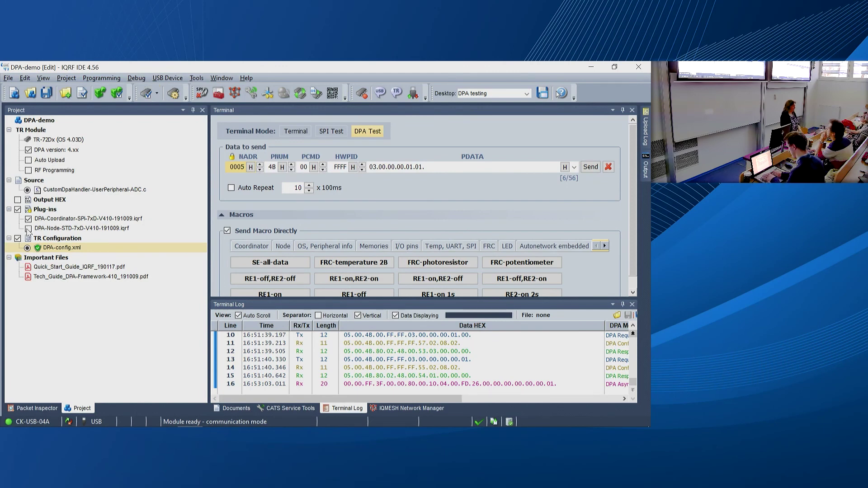
# Select the DPA-Node-STD-7xD-V410-191009.iqrf plug-in in place of the coordinator plug-in
pyautogui.click(28, 228)
pyautogui.click(28, 219)
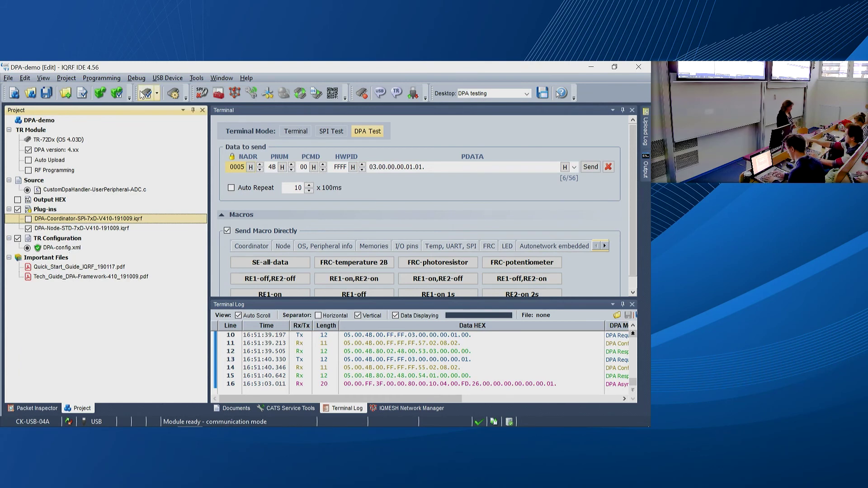
# Show the IQMESH Network Manager, enlarge it over the project and terminal areas, and refresh the network map
pyautogui.click(394, 406)
pyautogui.moveTo(207, 283); pyautogui.dragTo(122, 282)
pyautogui.moveTo(225, 299); pyautogui.dragTo(227, 123)
pyautogui.click(137, 146)
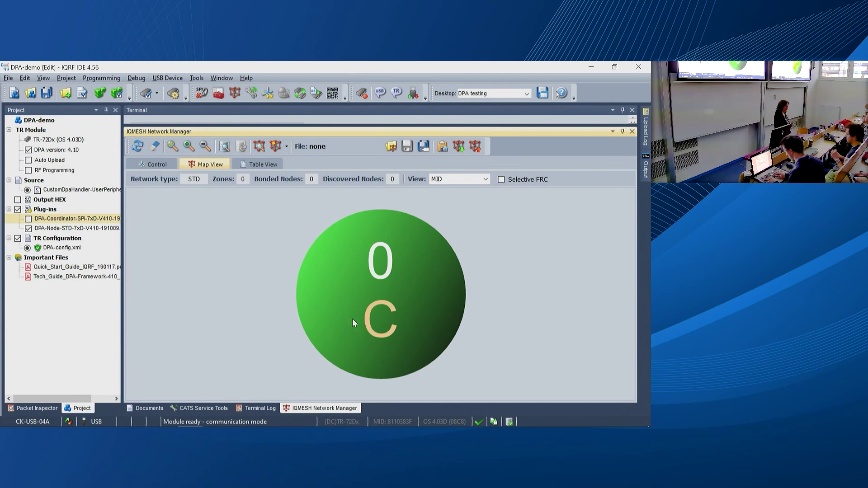
# Choose the Smart bonding method in the IQMESH control settings
pyautogui.click(155, 165)
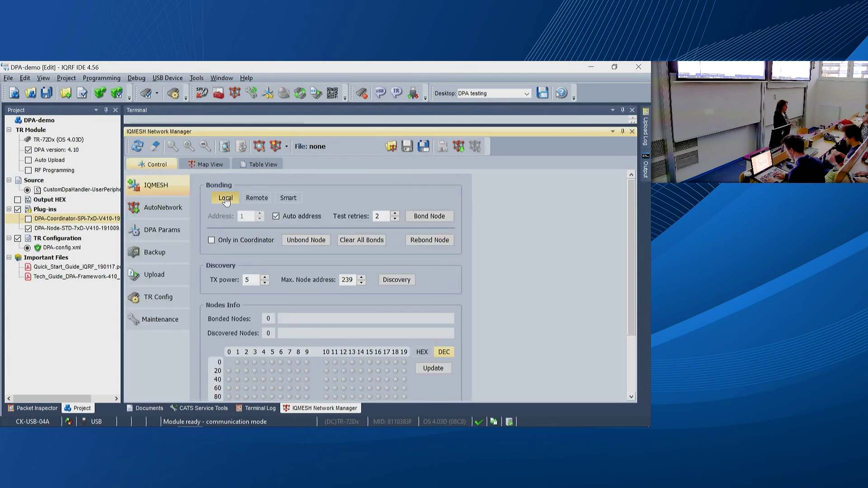
pyautogui.click(289, 201)
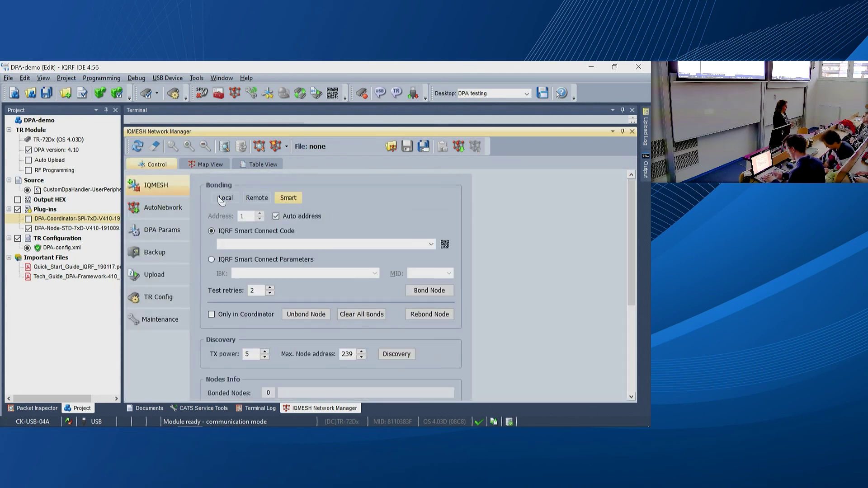
# Run AutoNetwork with overlapping networks turned off and close its report once the network is built
pyautogui.click(163, 208)
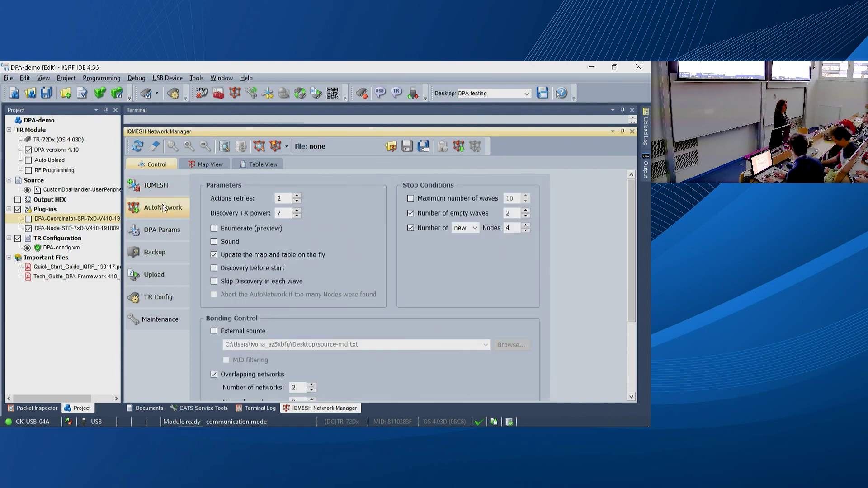
pyautogui.moveTo(214, 425)
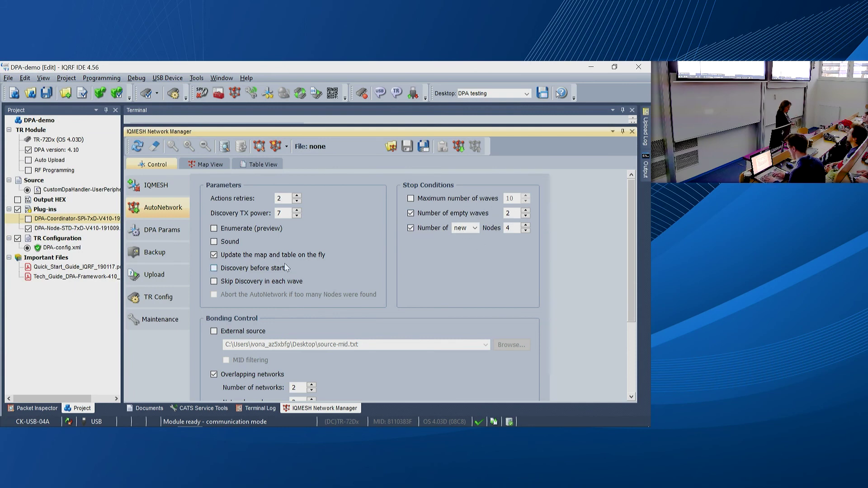
pyautogui.scroll(-3, 266, 255)
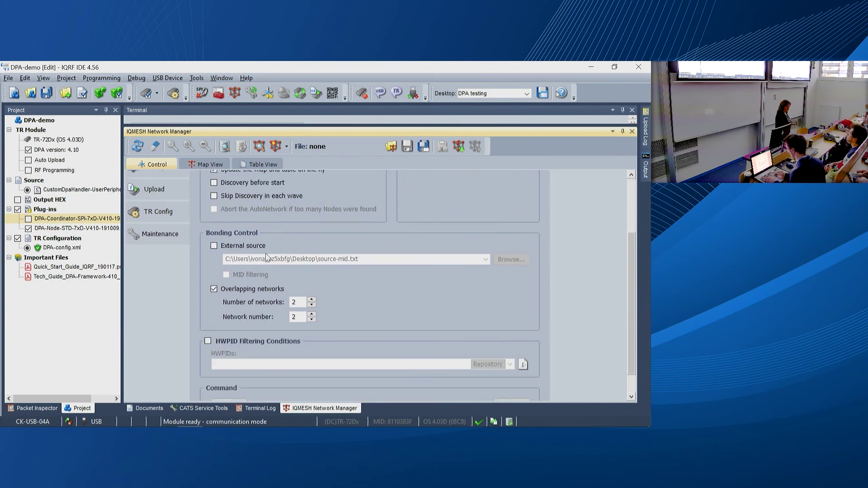
pyautogui.click(220, 289)
pyautogui.scroll(-1, 248, 288)
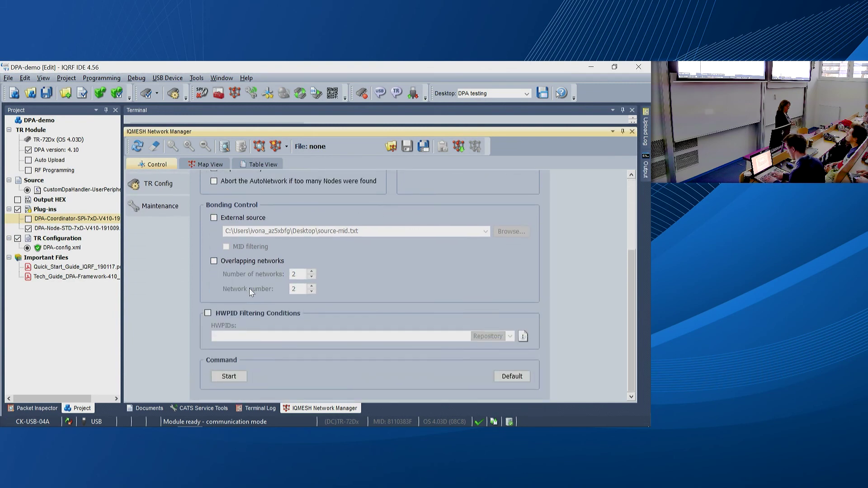
pyautogui.click(229, 376)
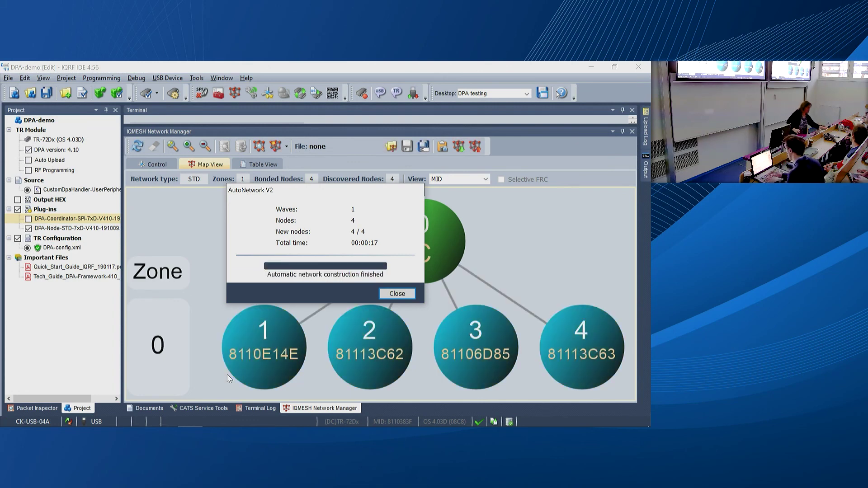
pyautogui.click(396, 295)
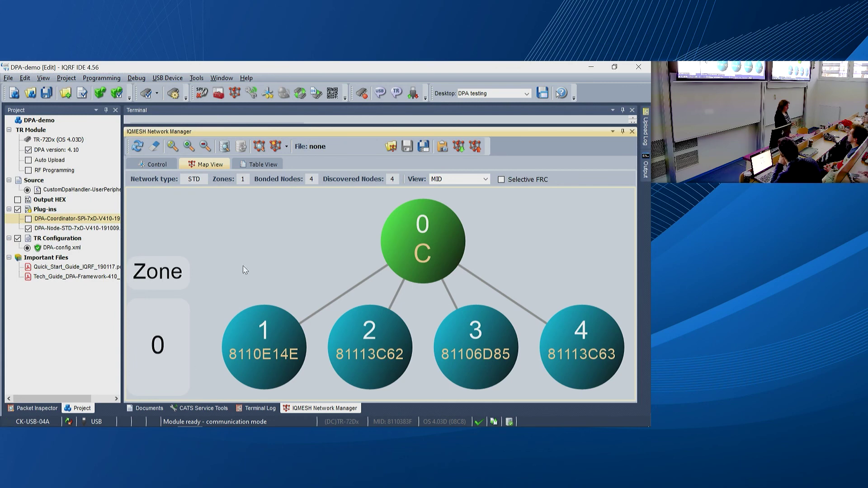
# Clear all bonds in the IQMESH control settings, confirm the removal and refresh the network map
pyautogui.click(156, 167)
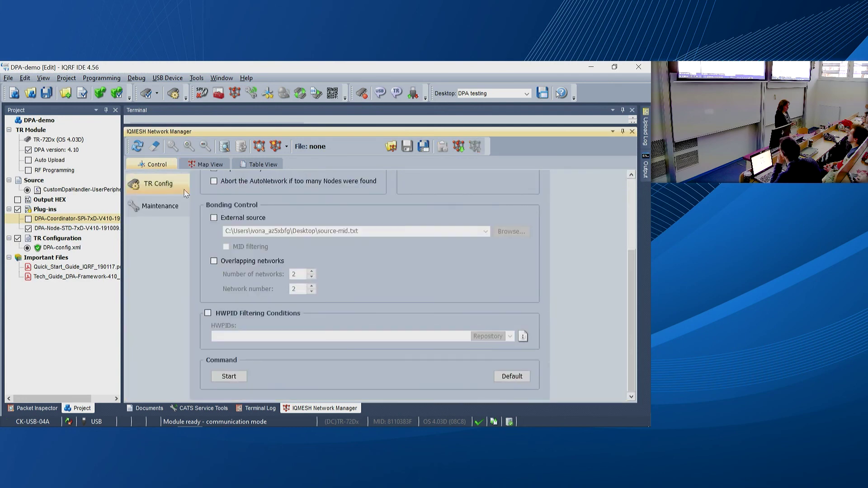
pyautogui.scroll(3, 194, 213)
pyautogui.click(146, 190)
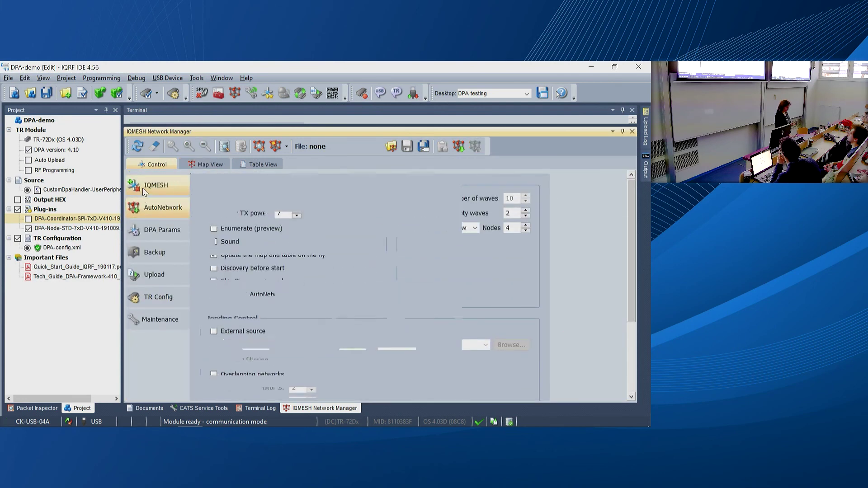
pyautogui.click(348, 317)
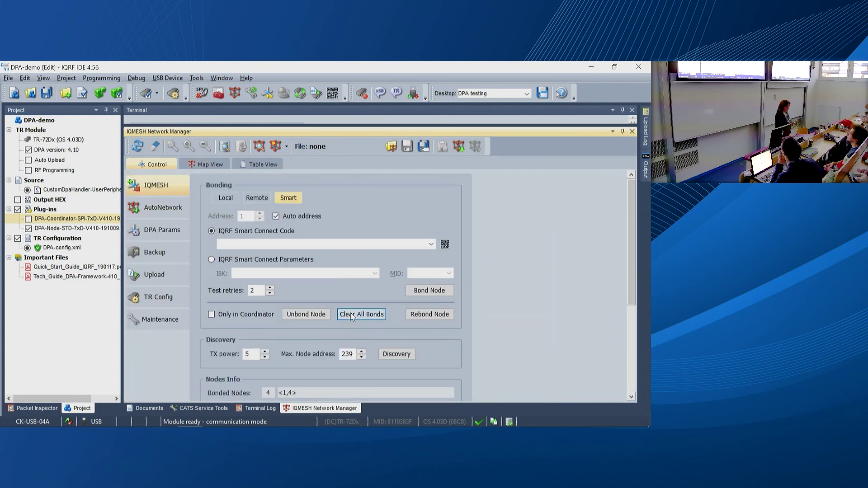
pyautogui.click(316, 273)
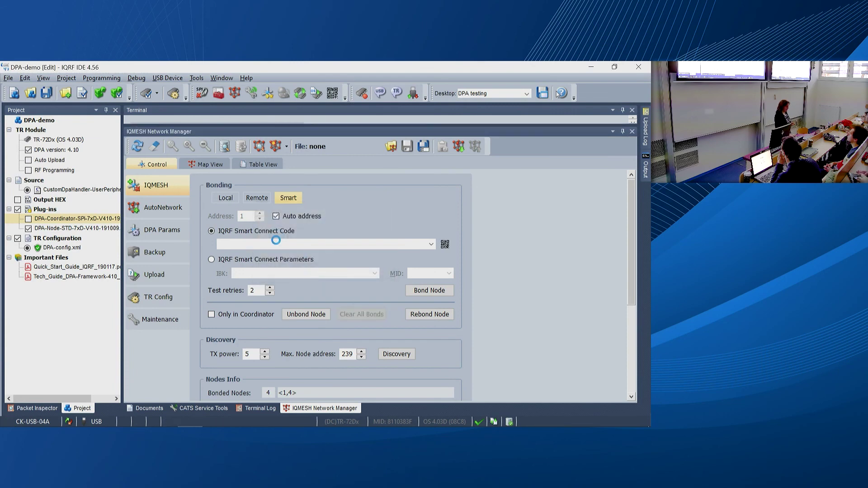
pyautogui.click(138, 147)
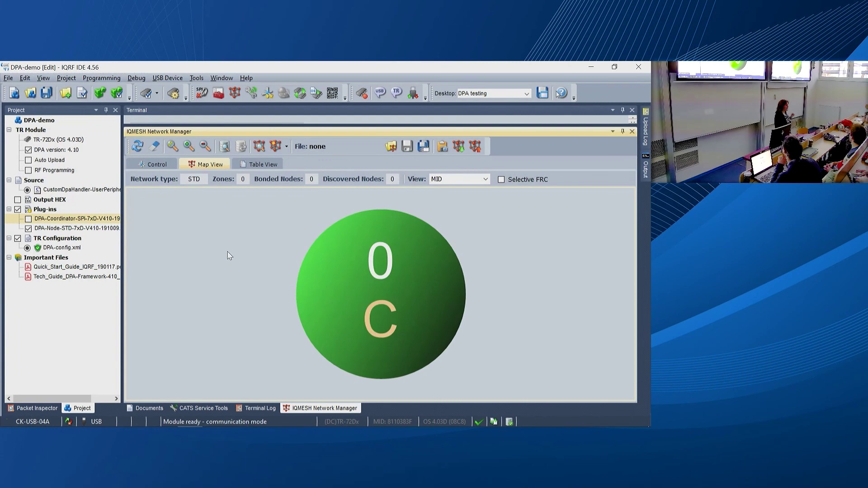
# Turn on overlapping networks in the AutoNetwork bonding control, with 2 networks and network number 1
pyautogui.click(155, 164)
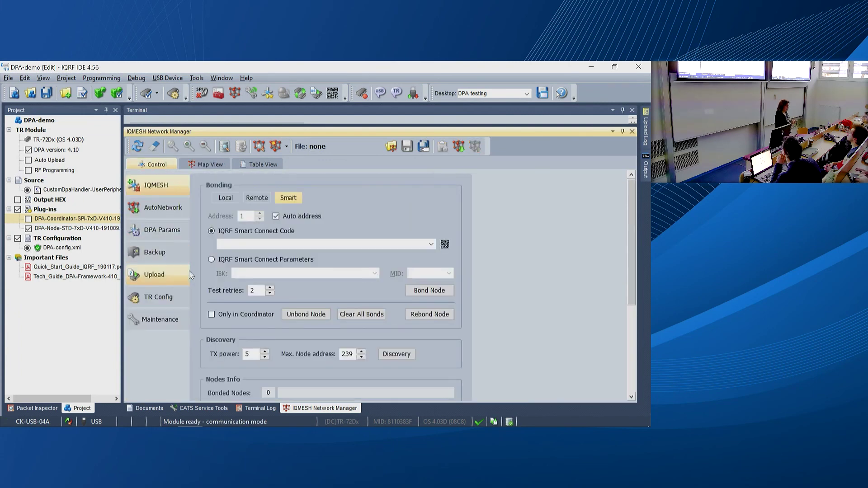
pyautogui.click(162, 207)
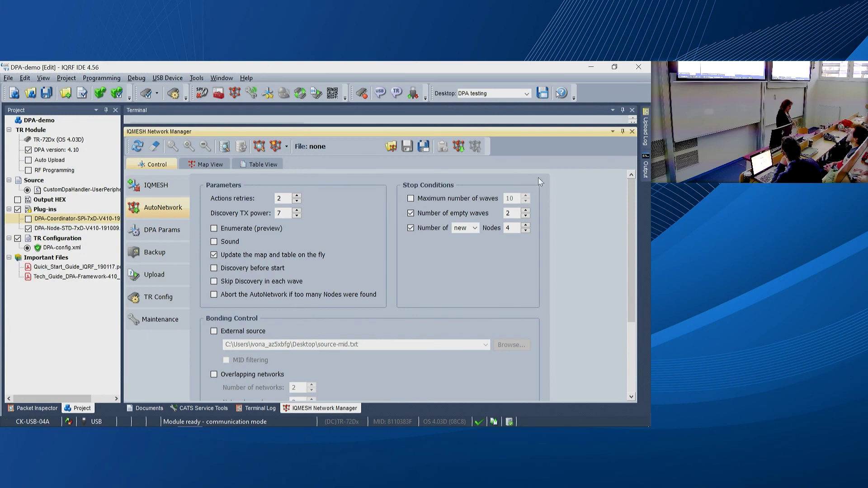
pyautogui.scroll(-1, 325, 259)
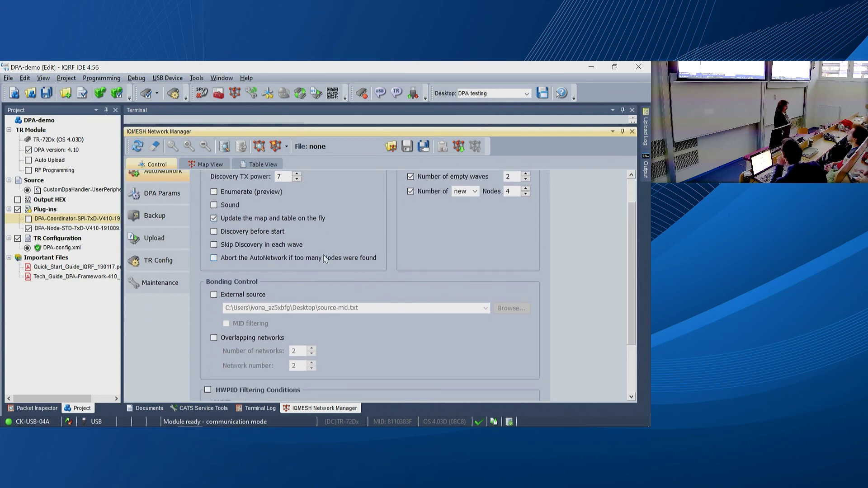
pyautogui.scroll(-1, 325, 259)
pyautogui.click(214, 301)
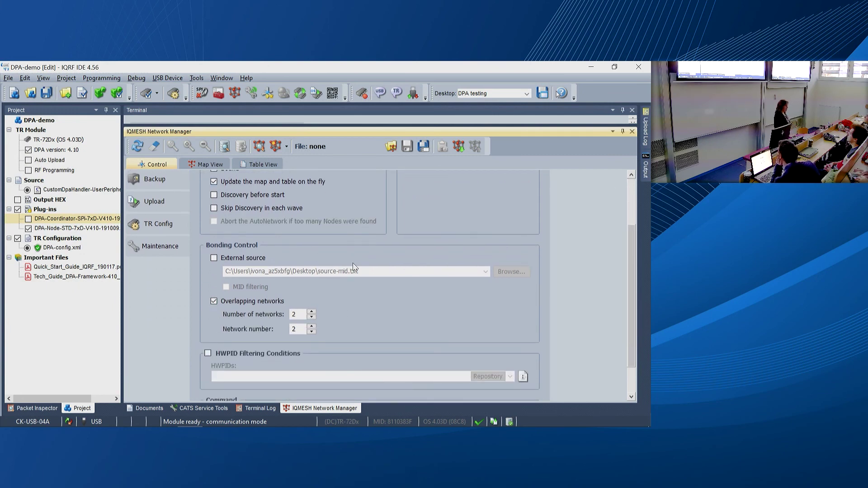
pyautogui.scroll(-1, 353, 267)
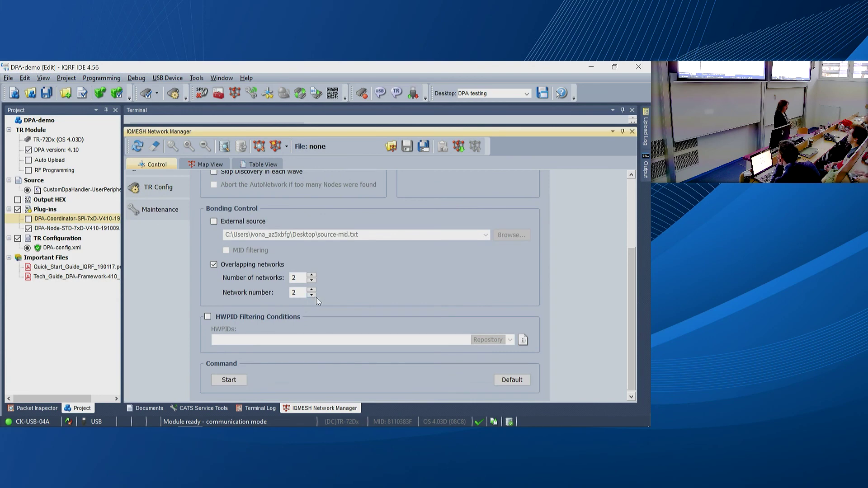
pyautogui.click(312, 295)
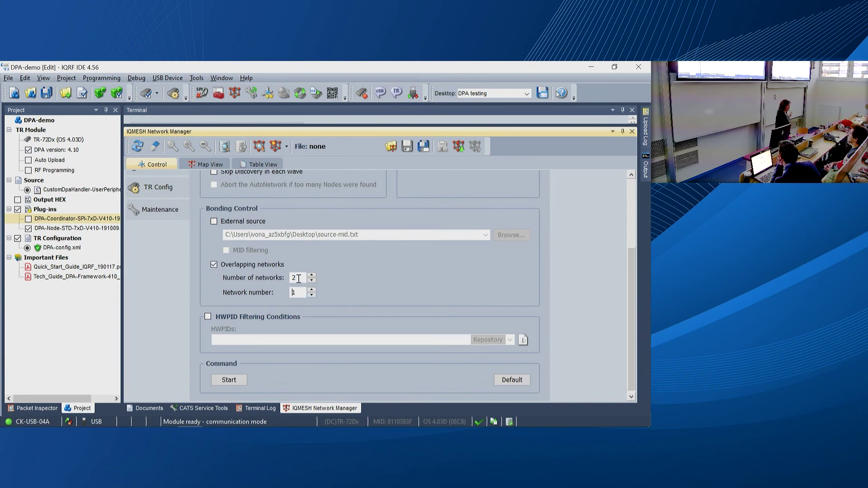
# Run AutoNetwork for the first overlapping network, close its report once construction ends, and refresh the network map
pyautogui.click(229, 378)
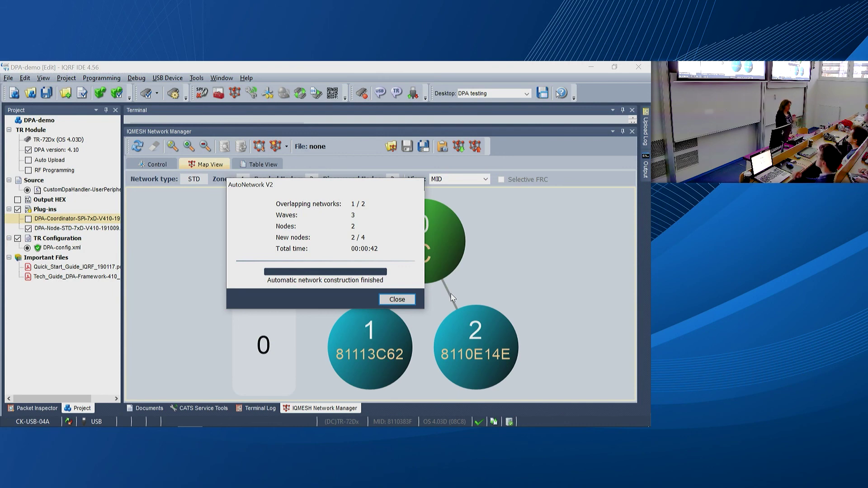
pyautogui.click(405, 300)
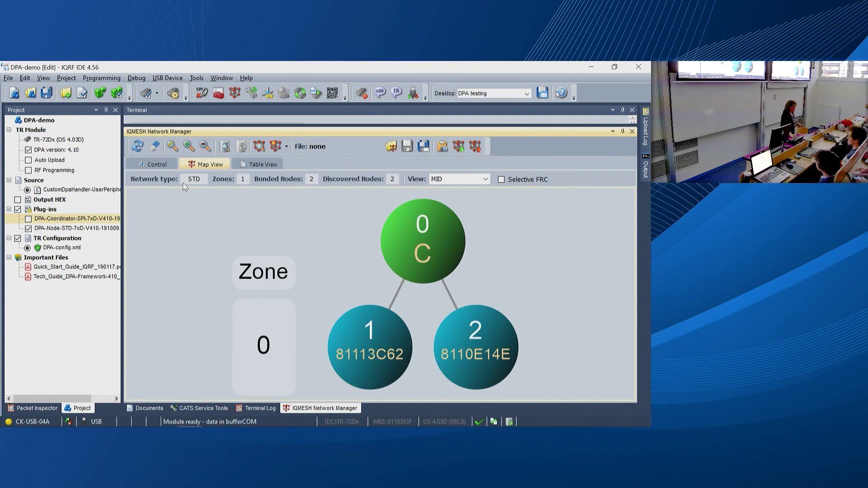
pyautogui.click(138, 144)
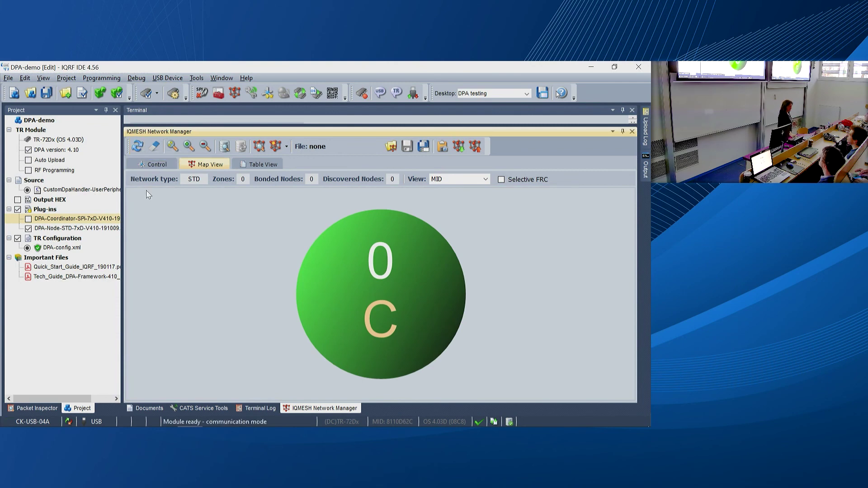
# Set the AutoNetwork overlapping network number to 2 and the stop condition to 2 new nodes
pyautogui.click(152, 164)
pyautogui.scroll(2, 163, 224)
pyautogui.scroll(3, 162, 219)
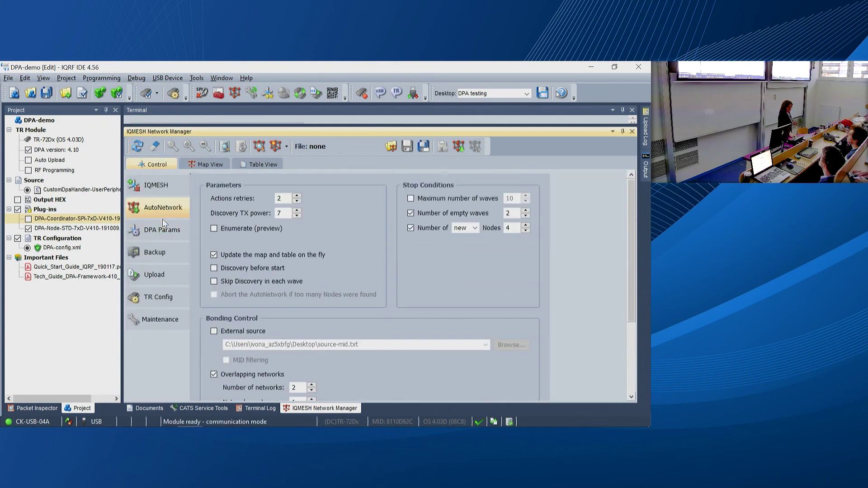
pyautogui.scroll(-3, 332, 357)
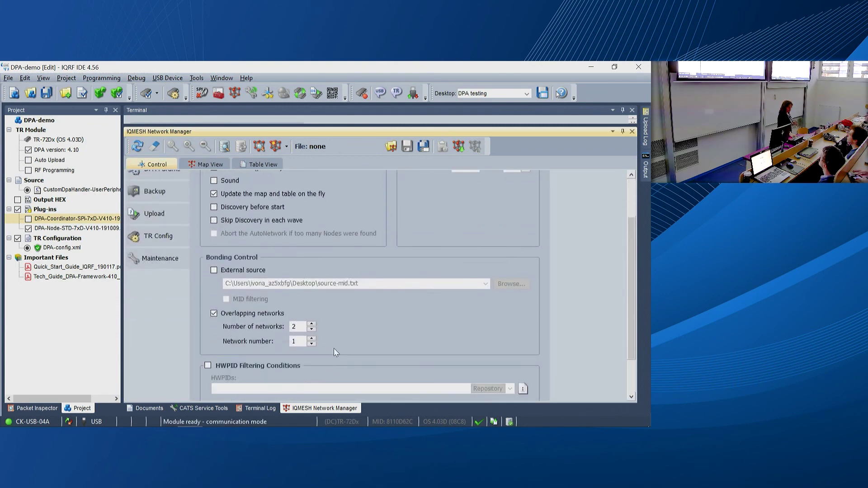
pyautogui.click(311, 338)
pyautogui.scroll(-3, 350, 336)
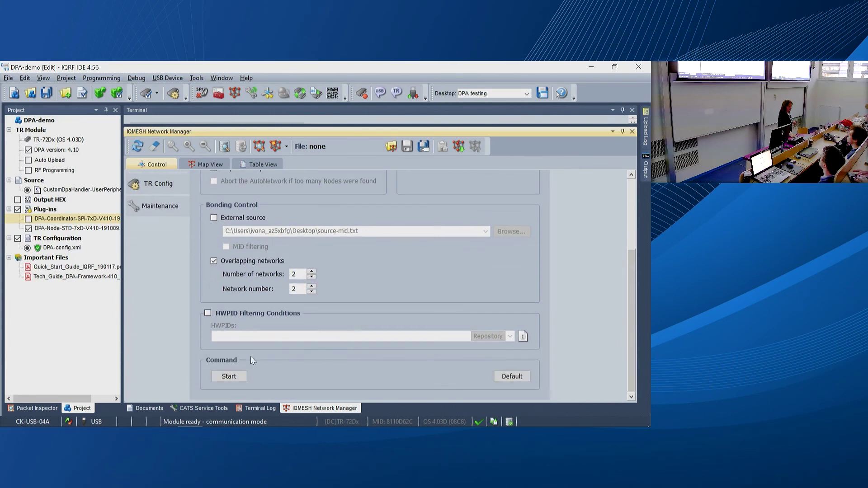
pyautogui.scroll(5, 386, 317)
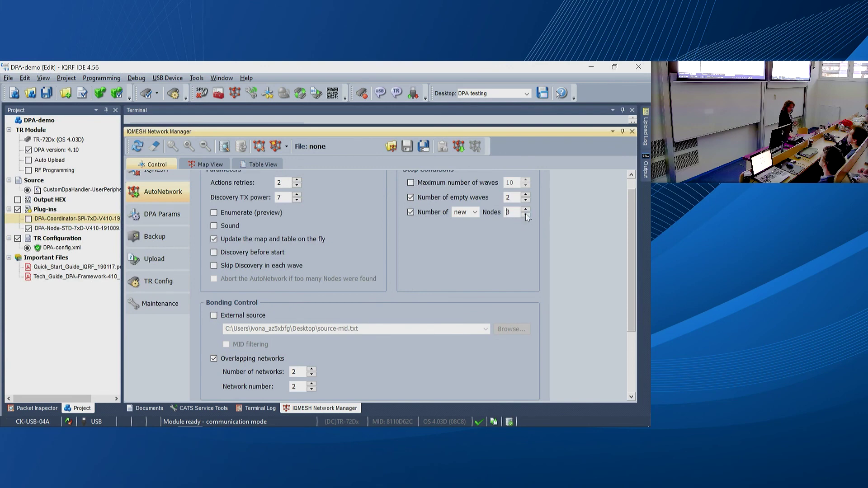
pyautogui.click(525, 215)
# Run AutoNetwork for the second overlapping network and close its report once construction ends
pyautogui.scroll(-5, 483, 253)
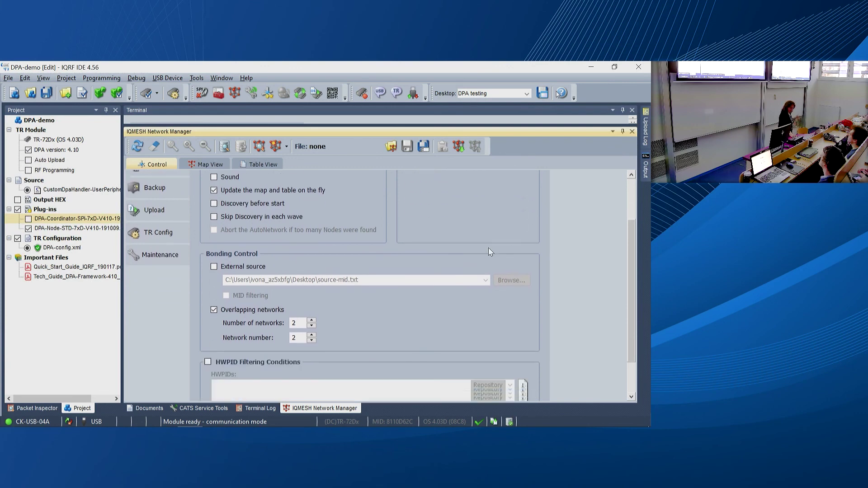
pyautogui.click(232, 375)
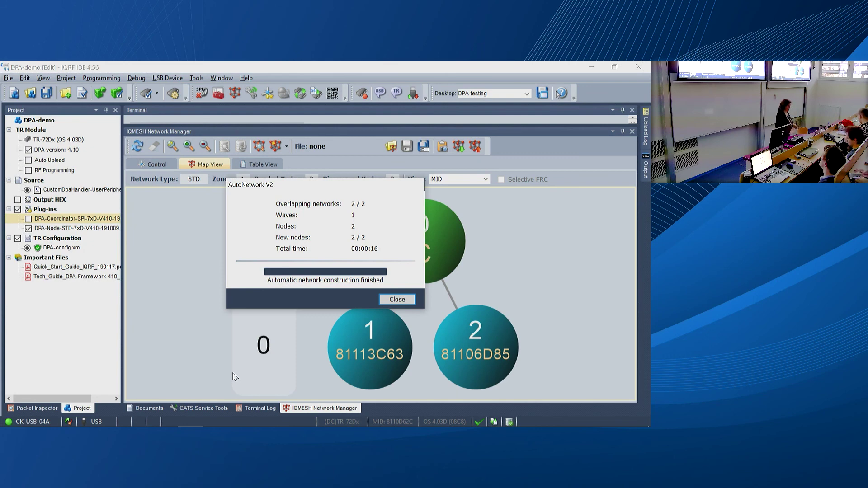
pyautogui.click(402, 298)
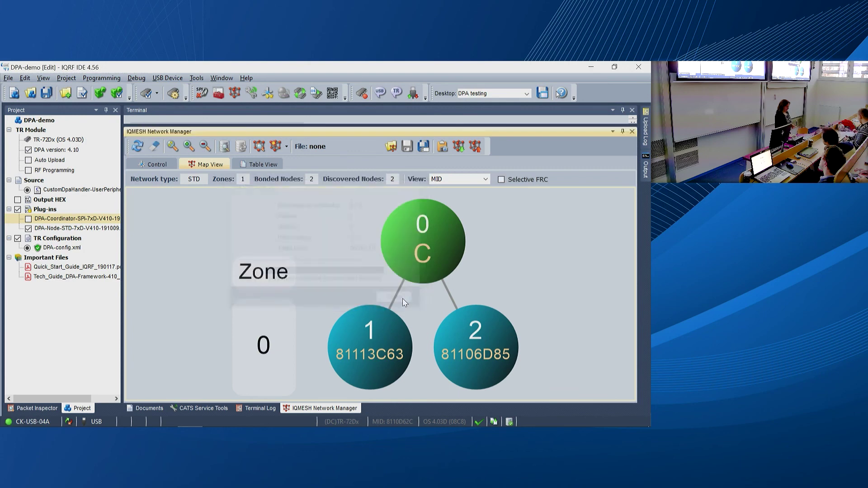